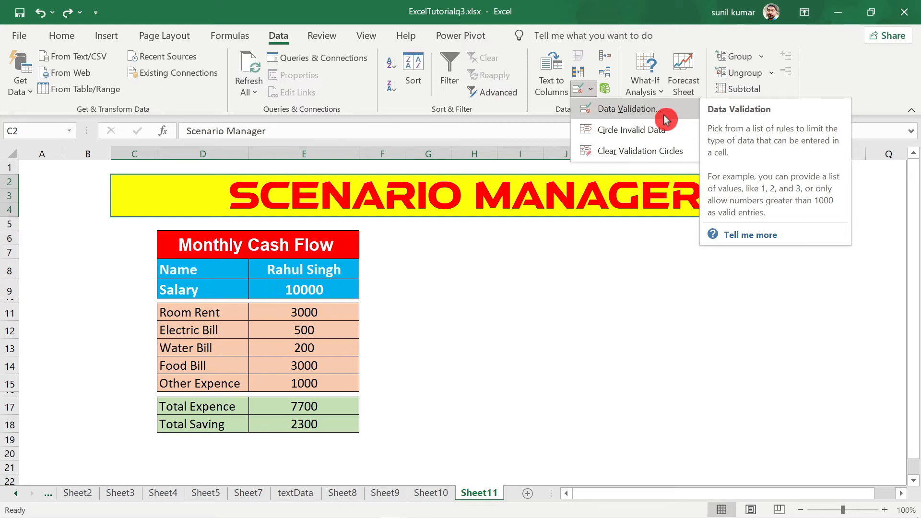
Step: Display the available What-If Analysis tools for the worksheet
{"action": "left_click", "coordinate": [655, 240]}
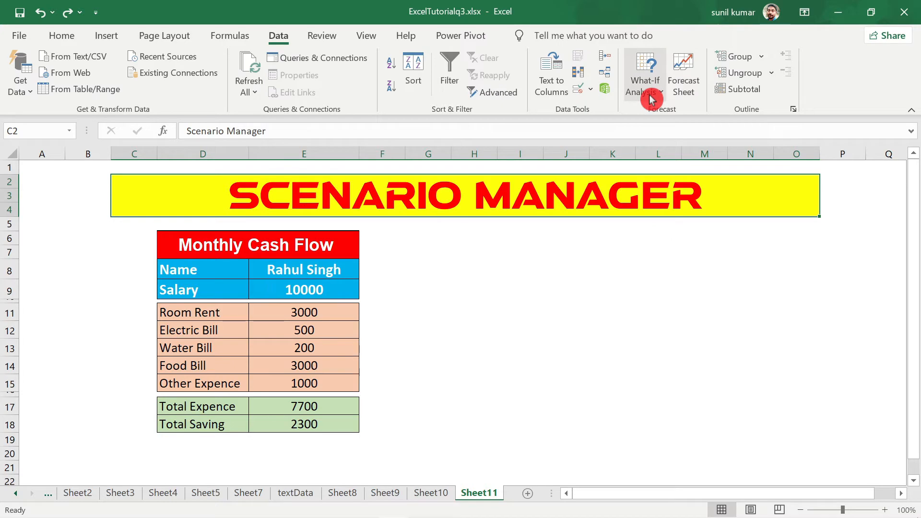
{"action": "key", "text": "super+plus"}
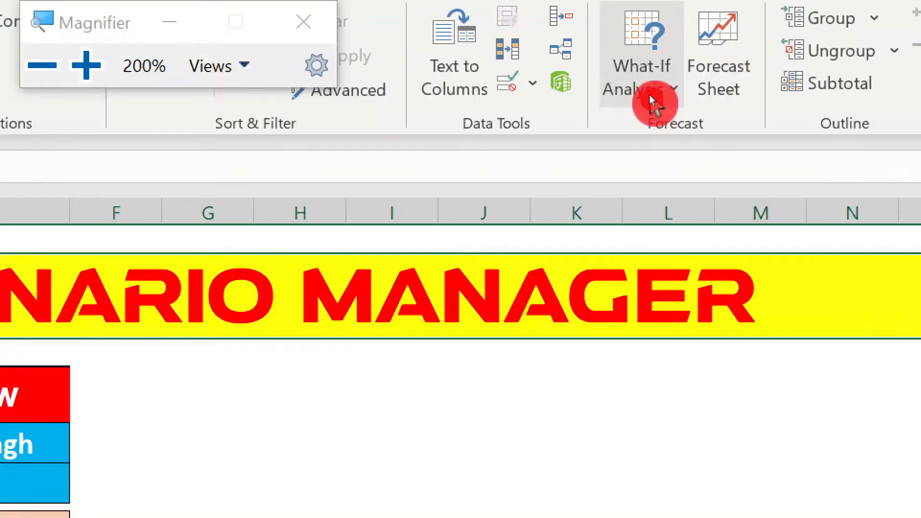
{"action": "left_click", "coordinate": [169, 22]}
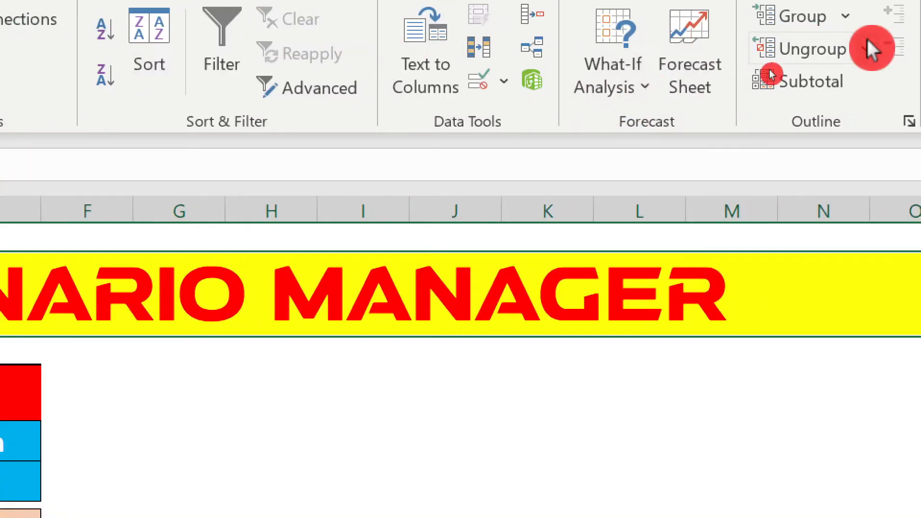
{"action": "left_click", "coordinate": [653, 94]}
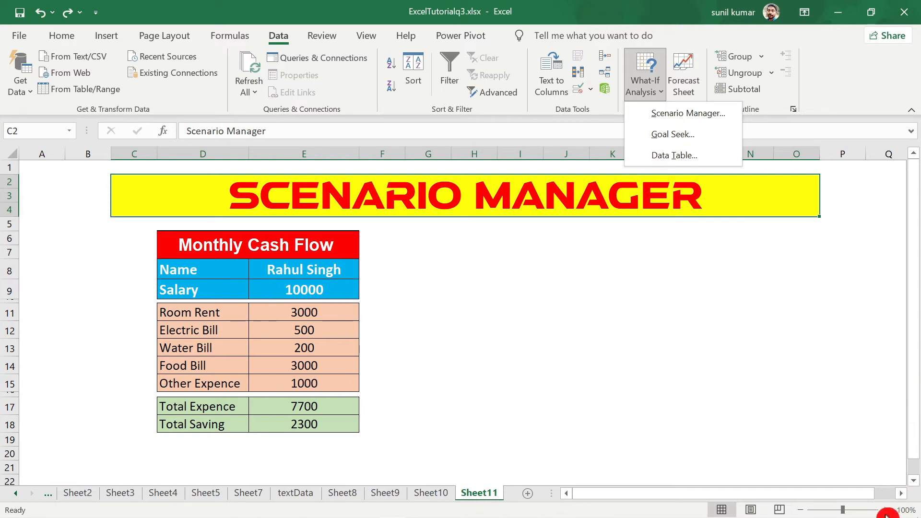
Step: Examine the name, salary and individual expense categories in the Monthly Cash Flow table
{"action": "left_click", "coordinate": [885, 509]}
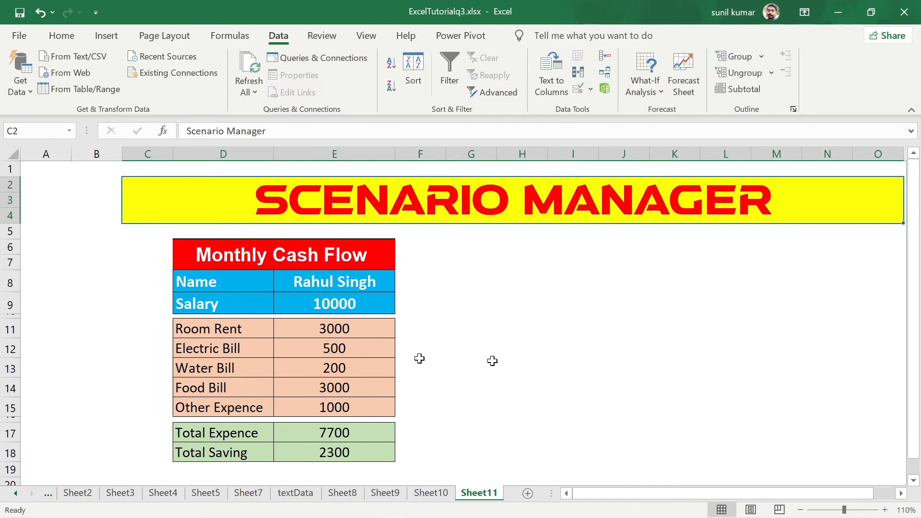
{"action": "left_click_drag", "start_coordinate": [202, 280], "coordinate": [335, 278]}
{"action": "left_click", "coordinate": [202, 310]}
{"action": "left_click", "coordinate": [318, 299]}
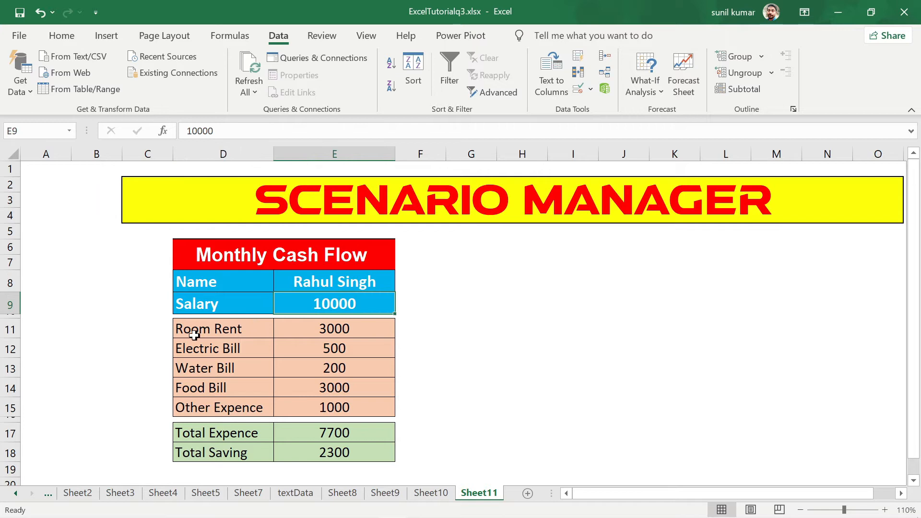
{"action": "left_click_drag", "start_coordinate": [193, 332], "coordinate": [334, 407]}
{"action": "left_click", "coordinate": [334, 370]}
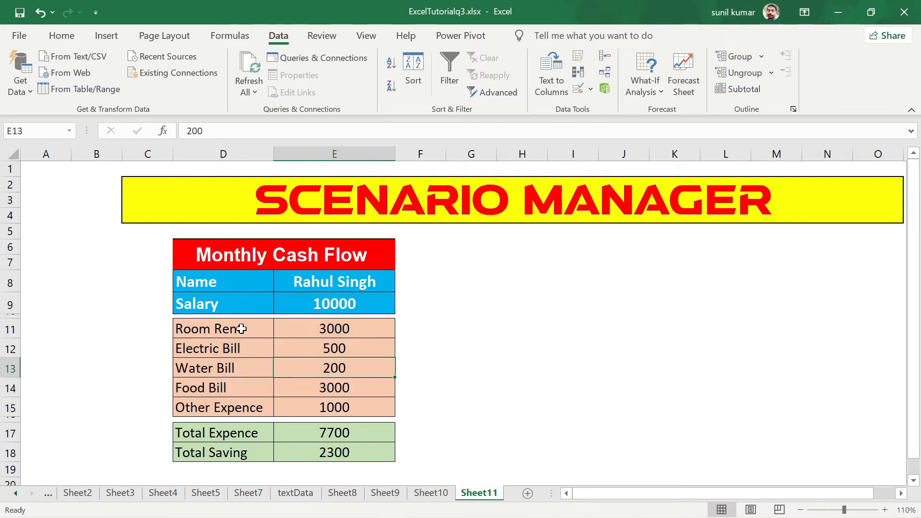
{"action": "left_click", "coordinate": [243, 331]}
{"action": "left_click", "coordinate": [247, 348]}
{"action": "left_click", "coordinate": [247, 369]}
{"action": "left_click", "coordinate": [246, 387]}
{"action": "left_click", "coordinate": [240, 411]}
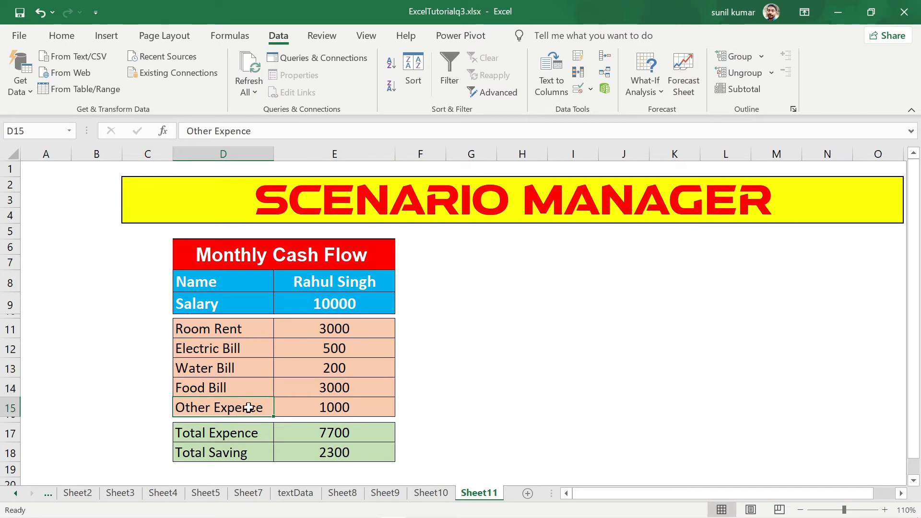
Step: Review the expense amounts in E11:E15 and the Total Expence formula in E17
{"action": "left_click_drag", "start_coordinate": [329, 328], "coordinate": [341, 408]}
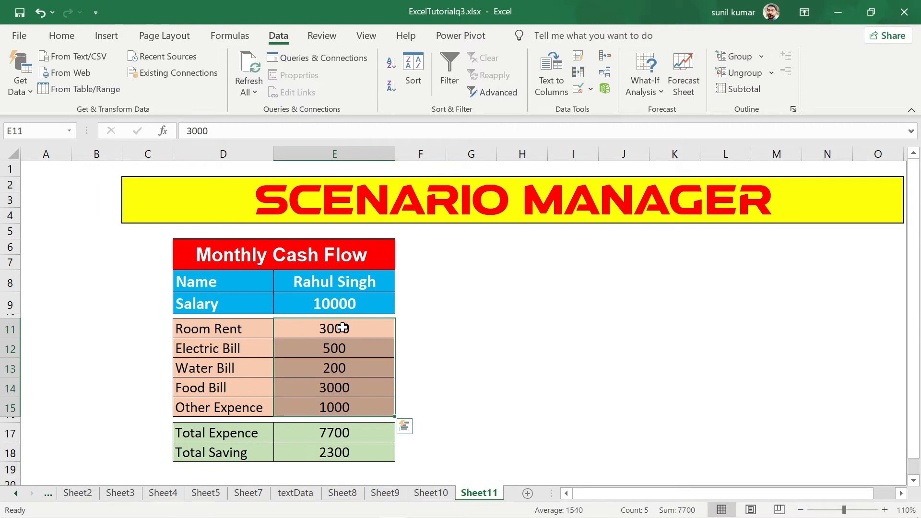
{"action": "left_click", "coordinate": [318, 329]}
{"action": "left_click", "coordinate": [201, 329]}
{"action": "left_click_drag", "start_coordinate": [374, 361], "coordinate": [376, 401]}
{"action": "left_click", "coordinate": [379, 370]}
{"action": "left_click_drag", "start_coordinate": [179, 432], "coordinate": [349, 434]}
{"action": "left_click", "coordinate": [349, 433]}
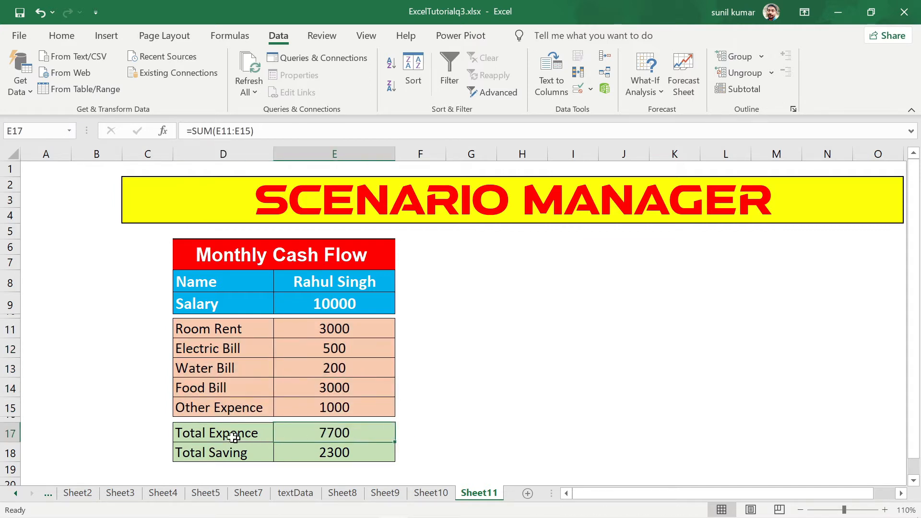
{"action": "left_click_drag", "start_coordinate": [349, 327], "coordinate": [351, 407]}
Step: Clear the Total Expence and Total Saving results in cells E17 and E18
{"action": "left_click", "coordinate": [360, 435]}
{"action": "key", "text": "Delete"}
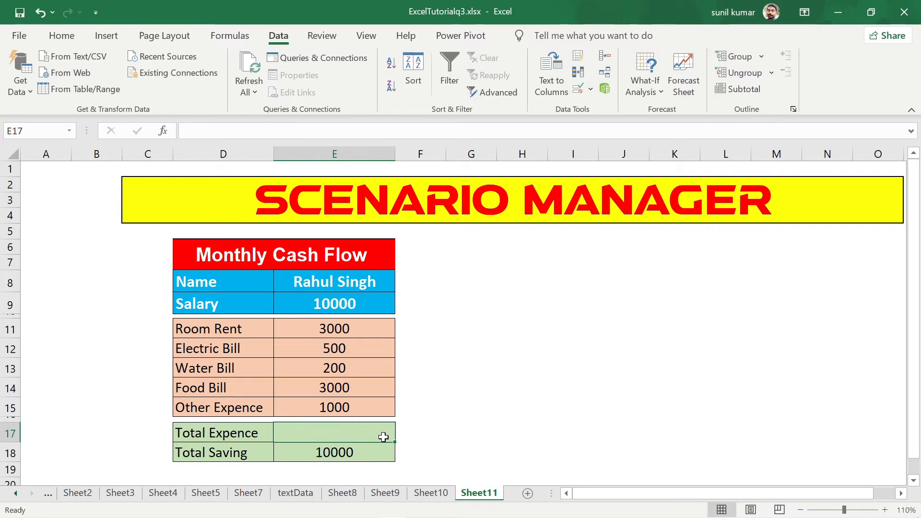
{"action": "left_click", "coordinate": [374, 457]}
{"action": "key", "text": "Delete"}
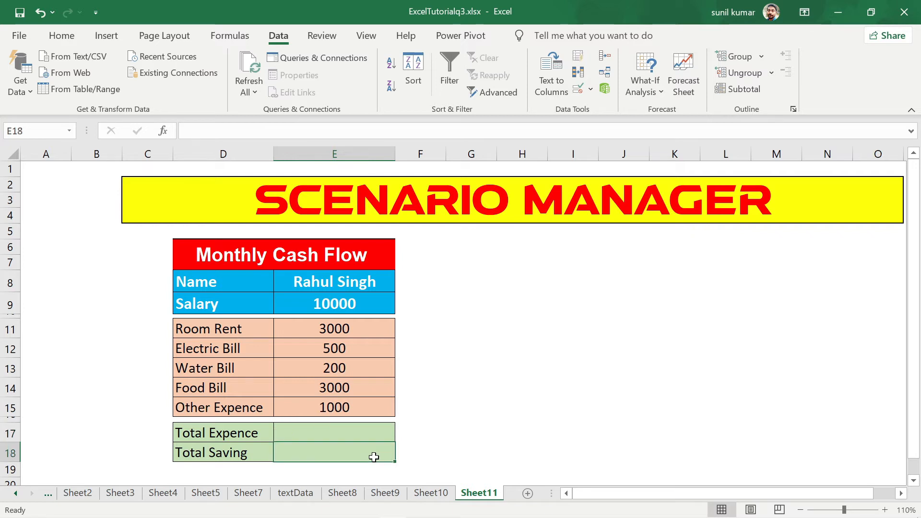
Step: Calculate Total Expence in E17 with the formula =SUM(E11:E15)
{"action": "left_click", "coordinate": [346, 431]}
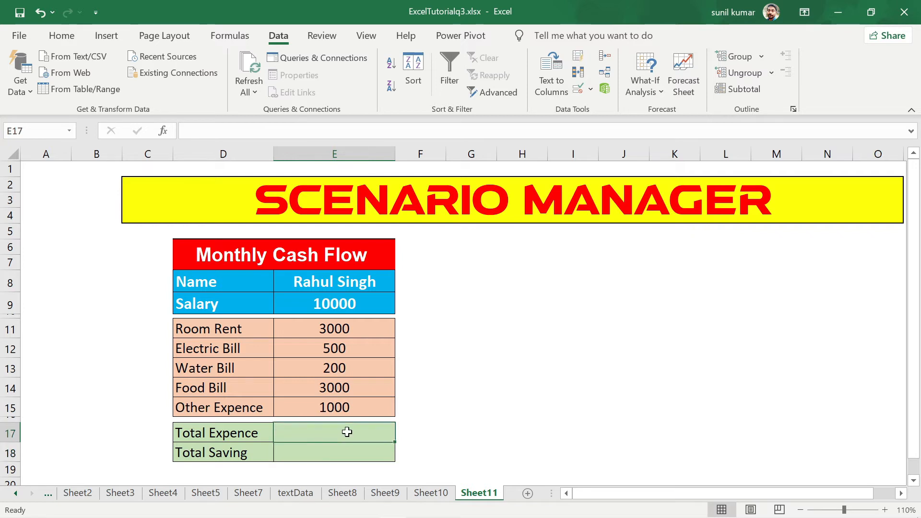
{"action": "type", "text": "=s"}
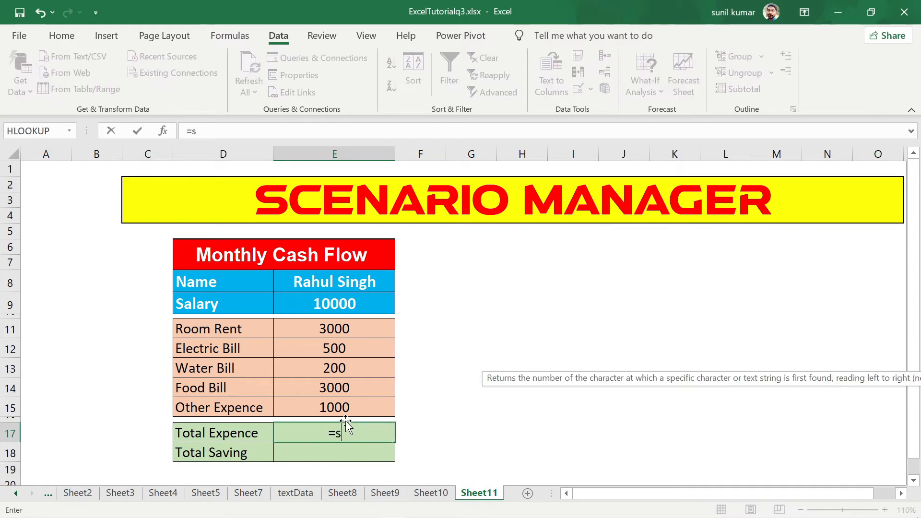
{"action": "type", "text": "um("}
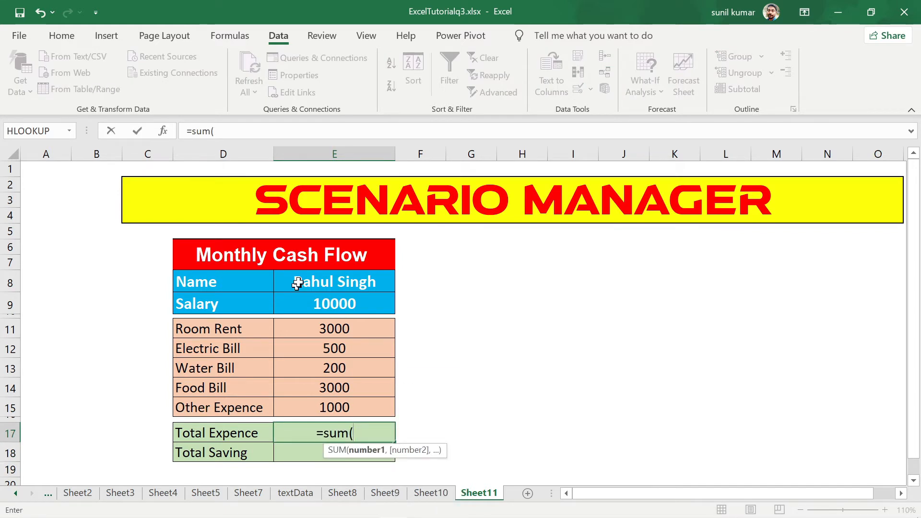
{"action": "left_click_drag", "start_coordinate": [331, 328], "coordinate": [337, 401]}
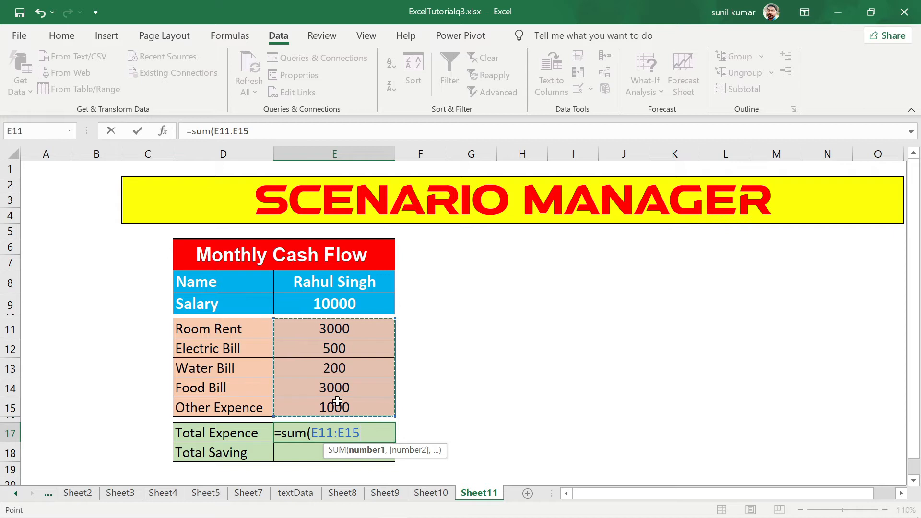
{"action": "type", "text": ")"}
{"action": "key", "text": "Return"}
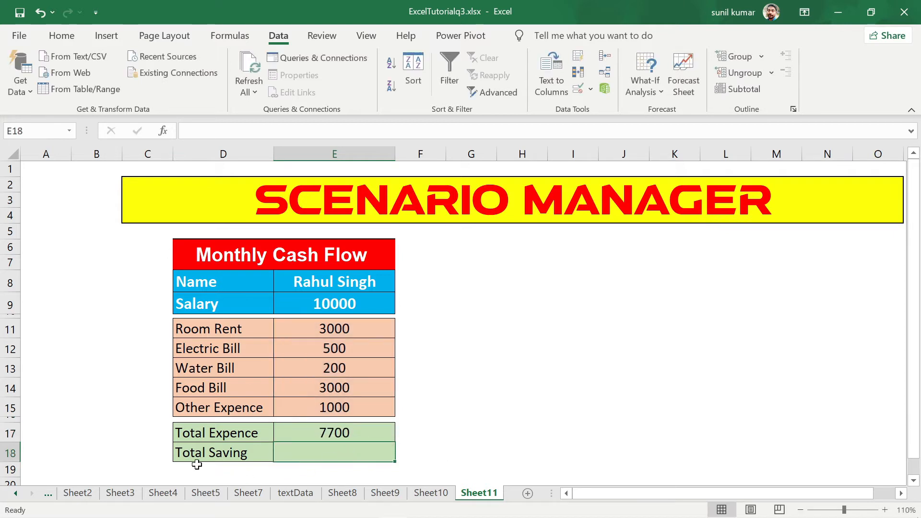
Step: Calculate Total Saving in E18 by subtracting Total Expence from Salary with the formula =E9-E17
{"action": "left_click", "coordinate": [358, 304]}
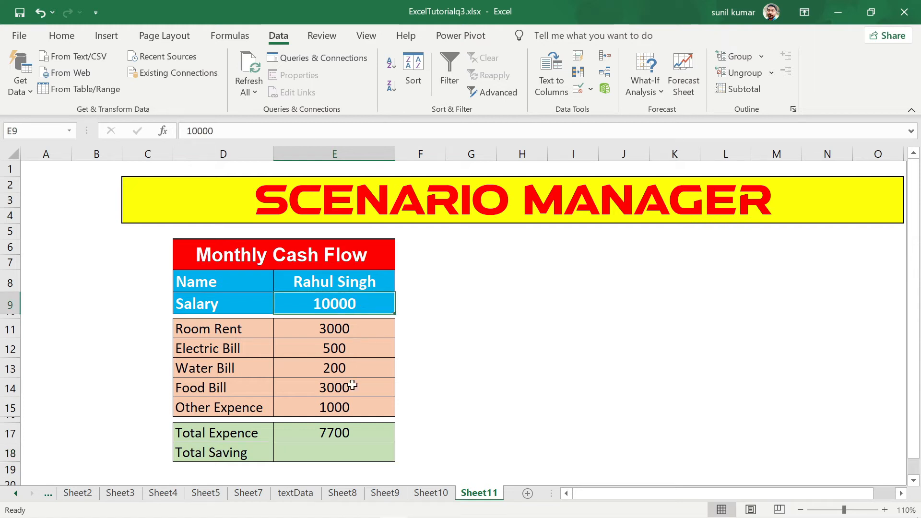
{"action": "left_click", "coordinate": [366, 433]}
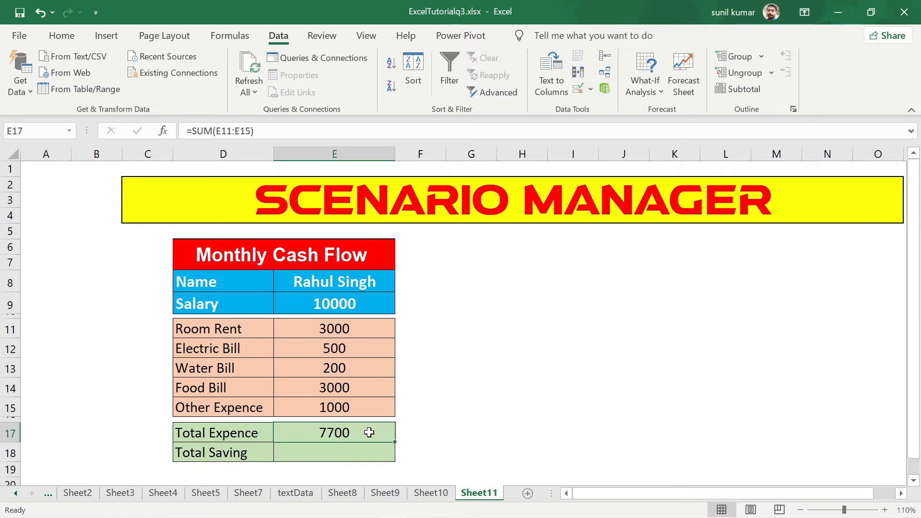
{"action": "left_click", "coordinate": [356, 455]}
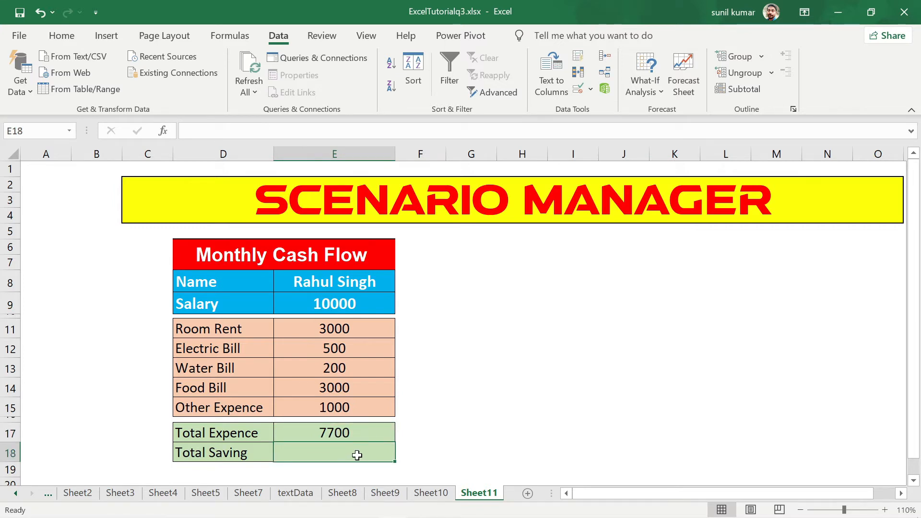
{"action": "type", "text": "="}
{"action": "left_click", "coordinate": [355, 303]}
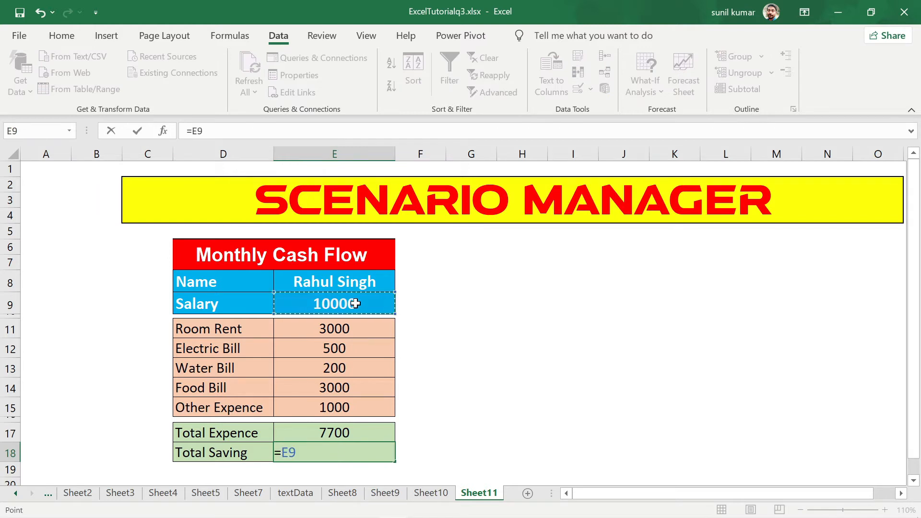
{"action": "type", "text": "-"}
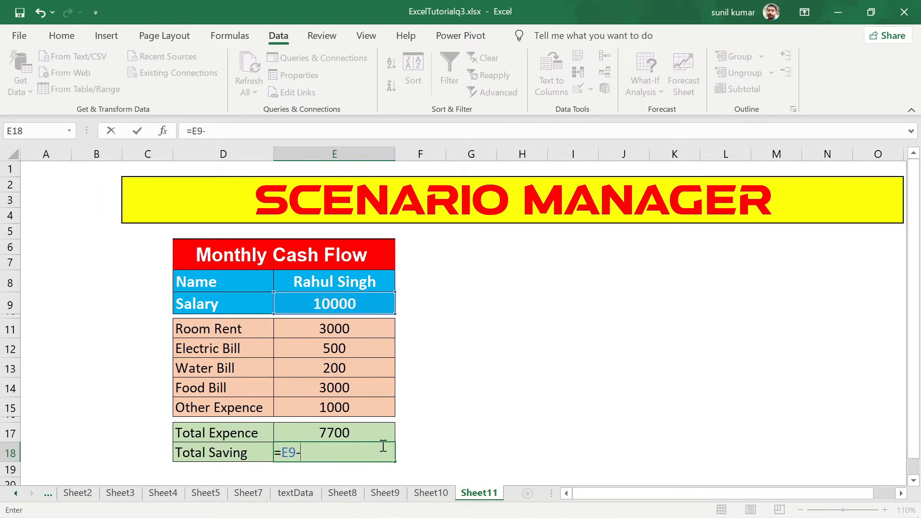
{"action": "left_click", "coordinate": [359, 430]}
{"action": "key", "text": "Return"}
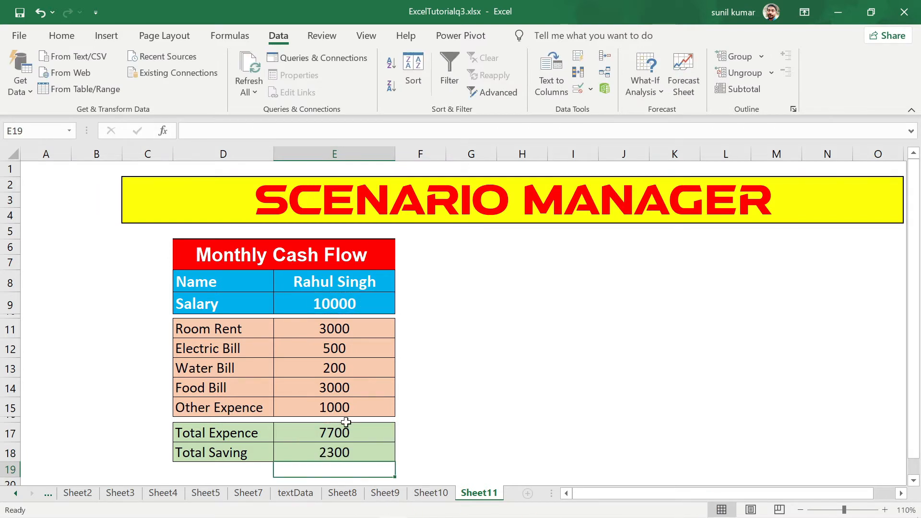
{"action": "left_click", "coordinate": [368, 451]}
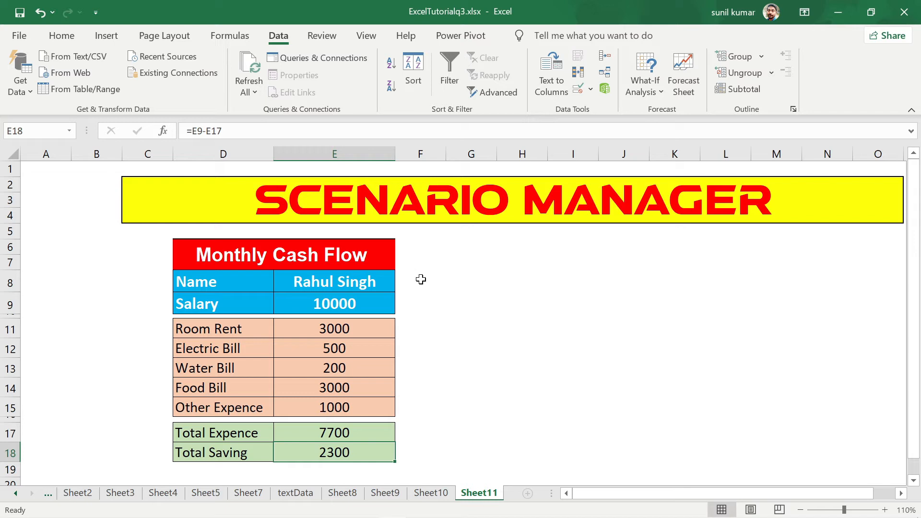
Step: Check the cell references of the name, salary, room rent, water bill and electric bill values
{"action": "left_click", "coordinate": [226, 287]}
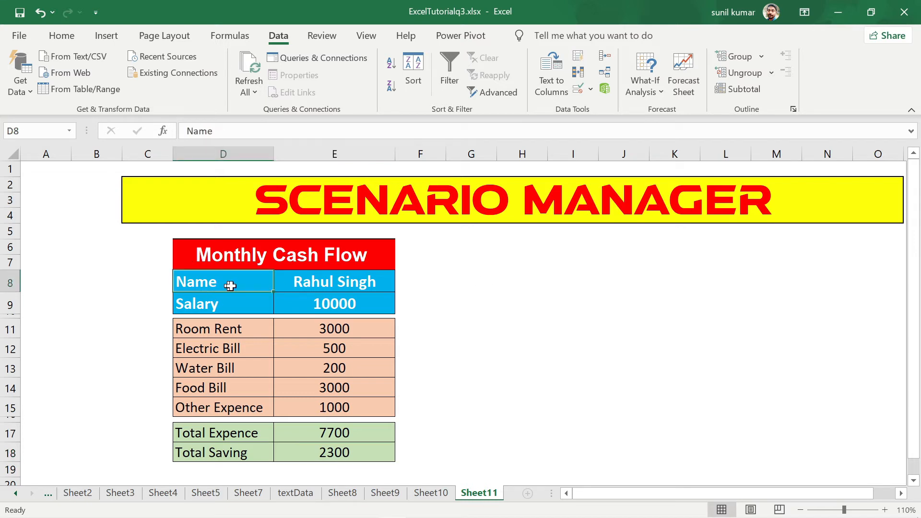
{"action": "left_click", "coordinate": [317, 282]}
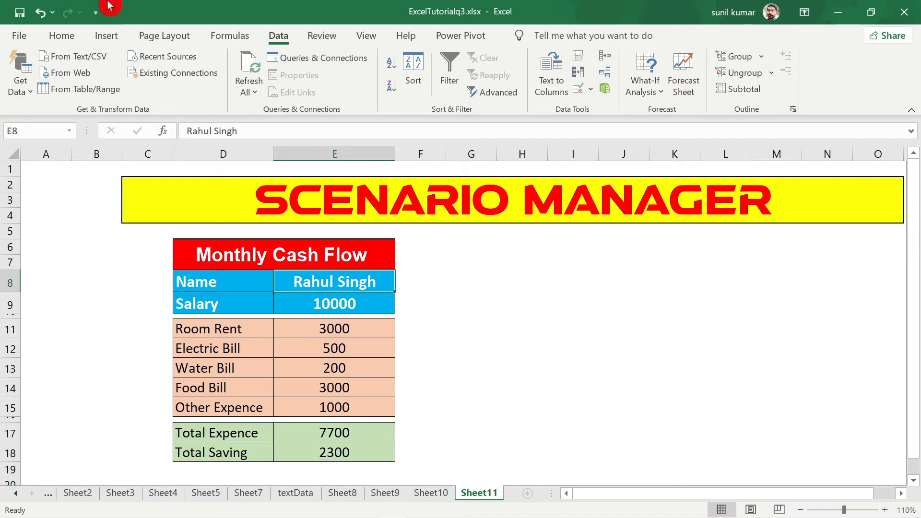
{"action": "left_click", "coordinate": [54, 39]}
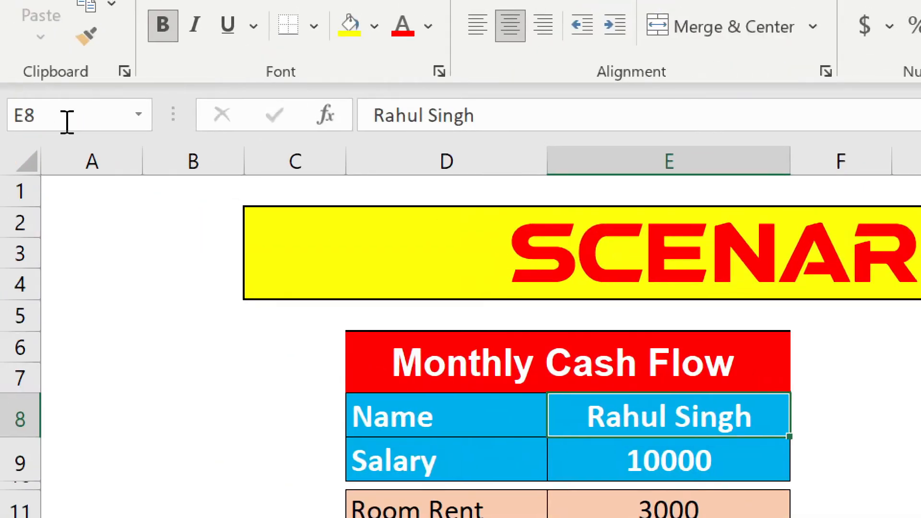
{"action": "left_click", "coordinate": [68, 123]}
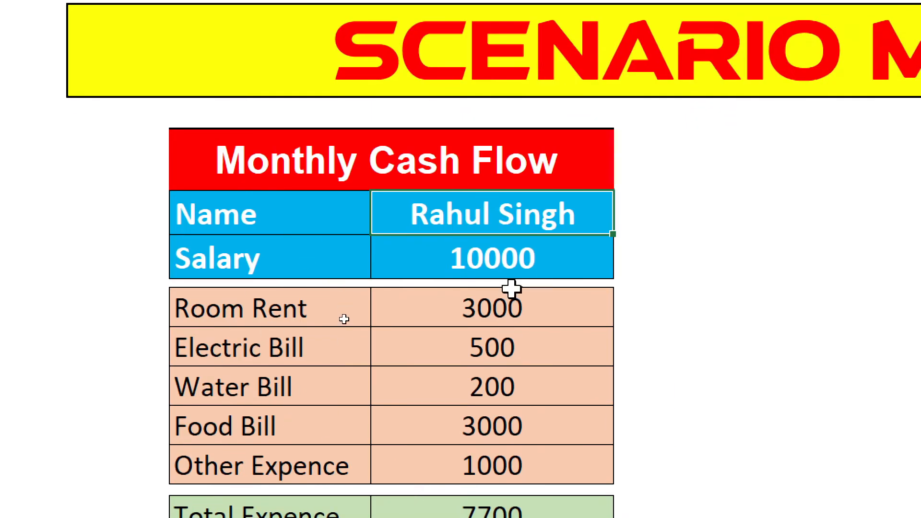
{"action": "left_click", "coordinate": [494, 307]}
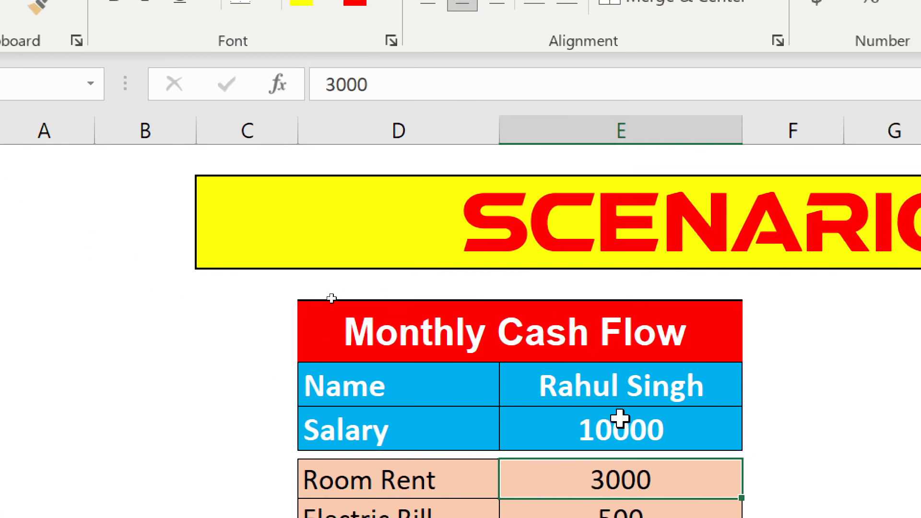
{"action": "left_click", "coordinate": [623, 427]}
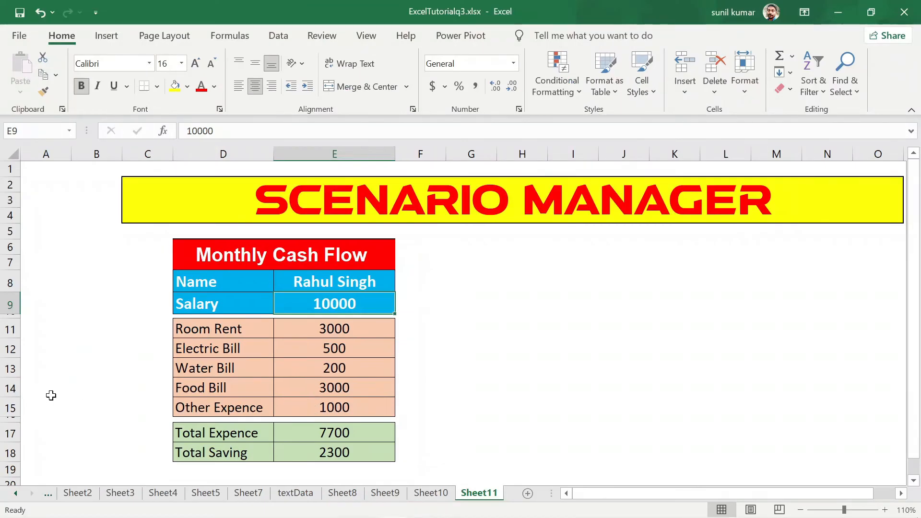
{"action": "left_click", "coordinate": [353, 329]}
{"action": "left_click", "coordinate": [335, 369]}
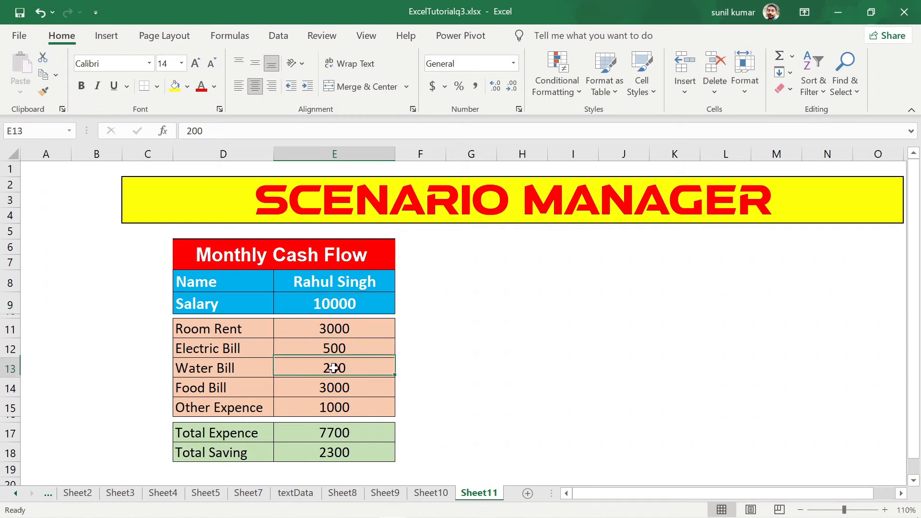
{"action": "left_click", "coordinate": [32, 128]}
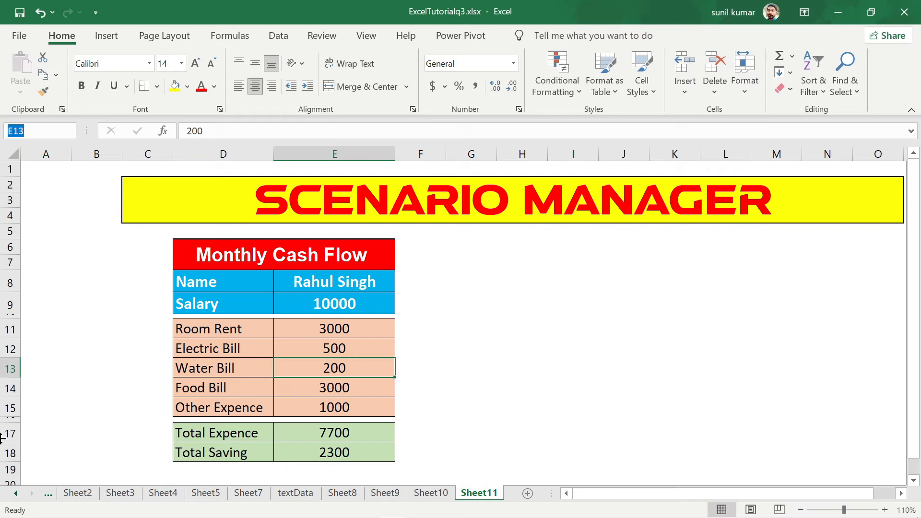
{"action": "left_click", "coordinate": [364, 373]}
{"action": "left_click", "coordinate": [203, 372]}
{"action": "left_click", "coordinate": [345, 369]}
{"action": "left_click", "coordinate": [349, 331]}
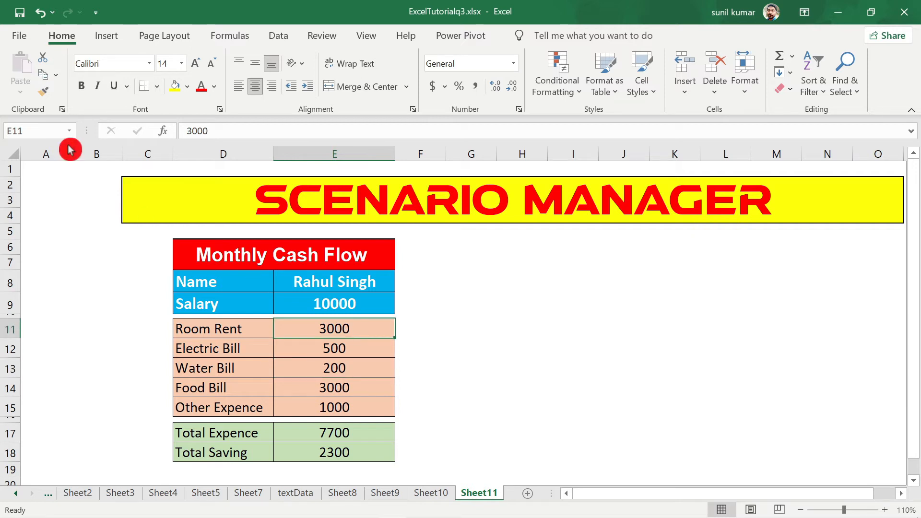
{"action": "left_click", "coordinate": [15, 130]}
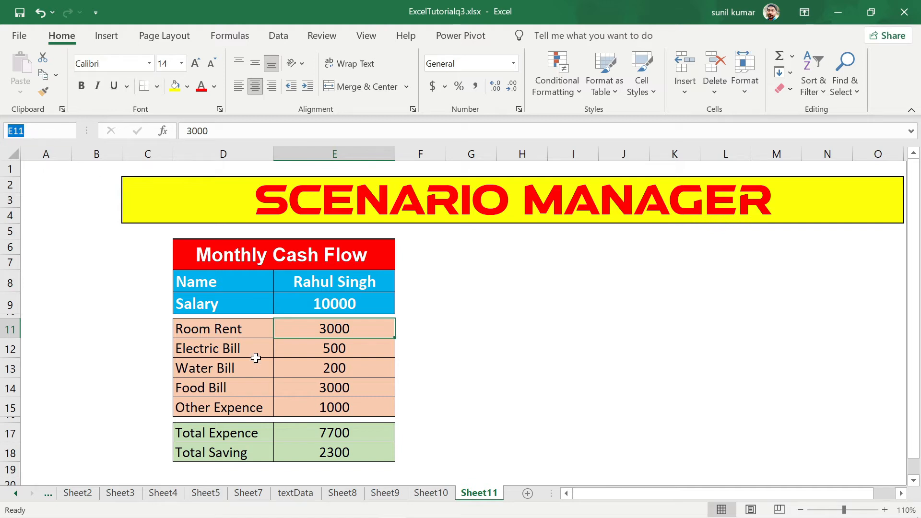
{"action": "left_click", "coordinate": [345, 343]}
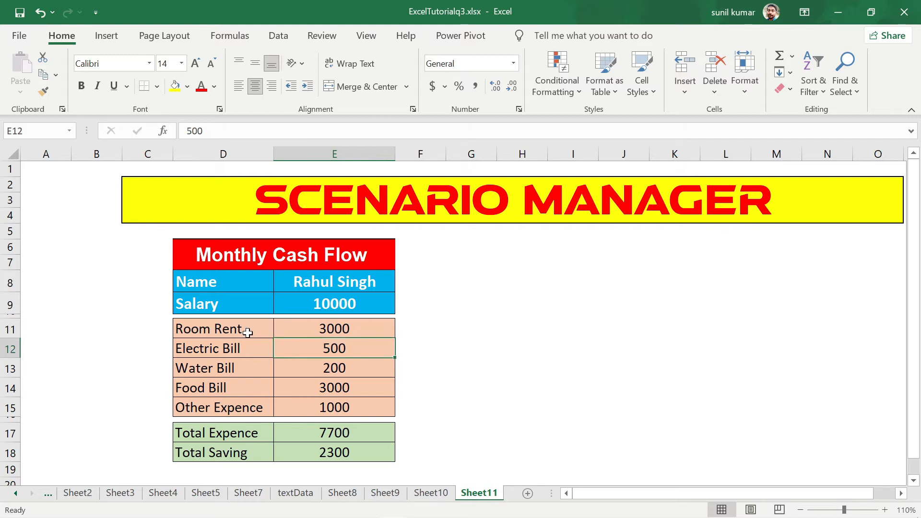
Step: Define the name Salary for the salary value in cell E9 and check it on the cell
{"action": "left_click", "coordinate": [353, 304]}
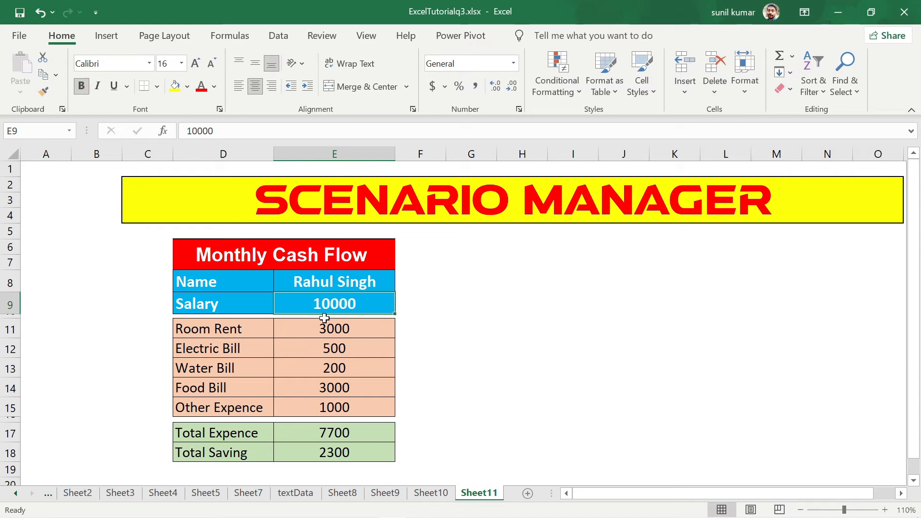
{"action": "left_click", "coordinate": [100, 150]}
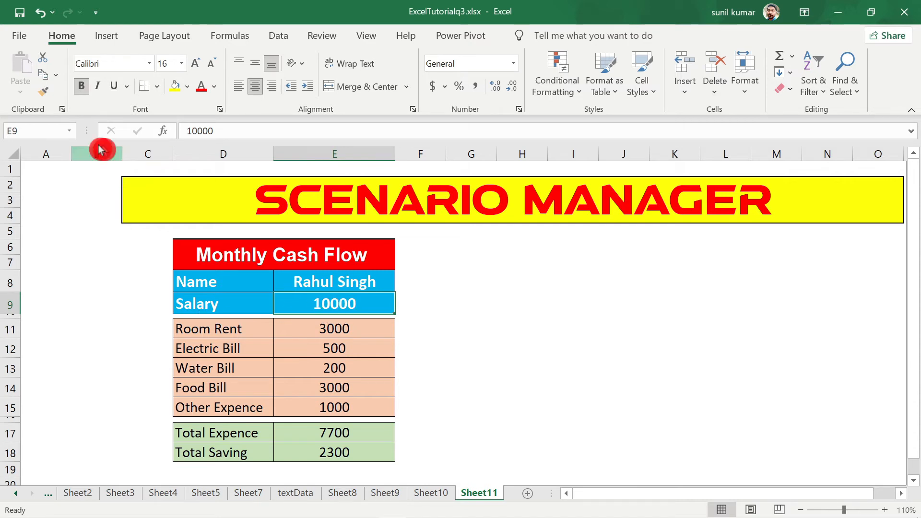
{"action": "left_click", "coordinate": [50, 133]}
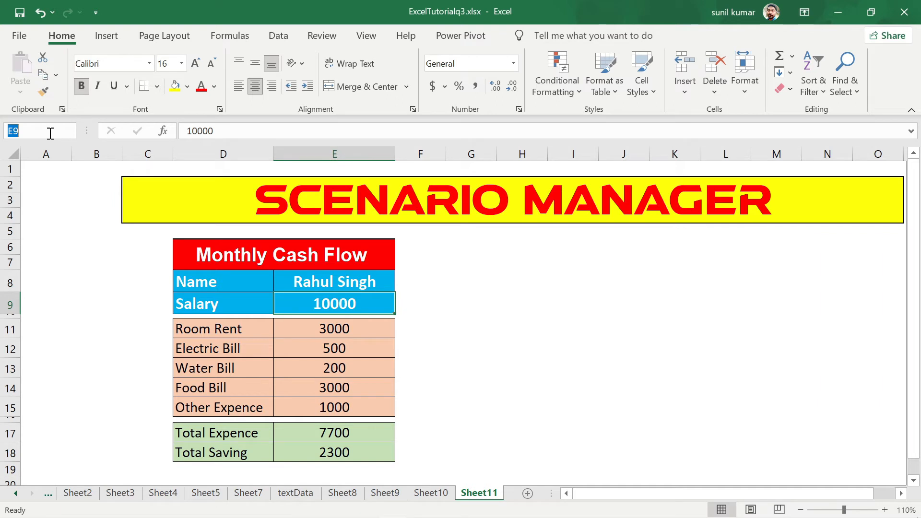
{"action": "key", "text": "BackSpace"}
{"action": "type", "text": "Salary"}
{"action": "left_click", "coordinate": [517, 303]}
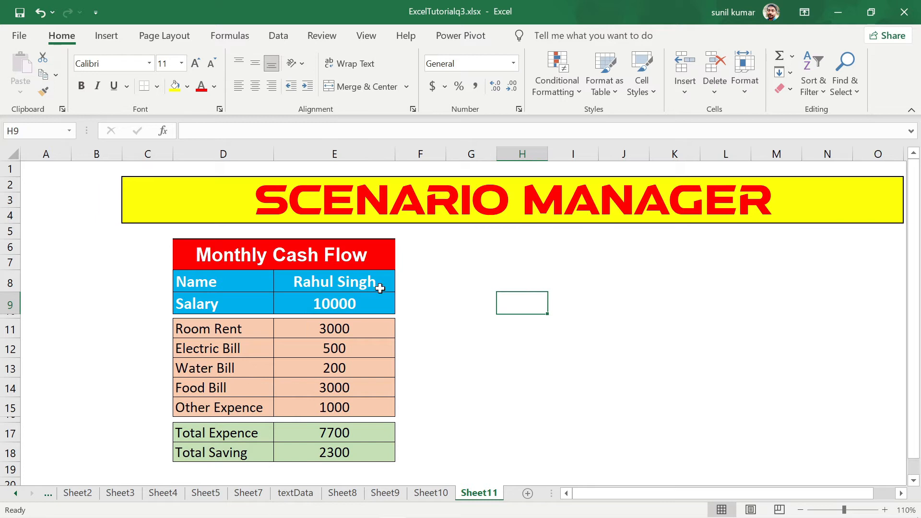
{"action": "left_click", "coordinate": [332, 307]}
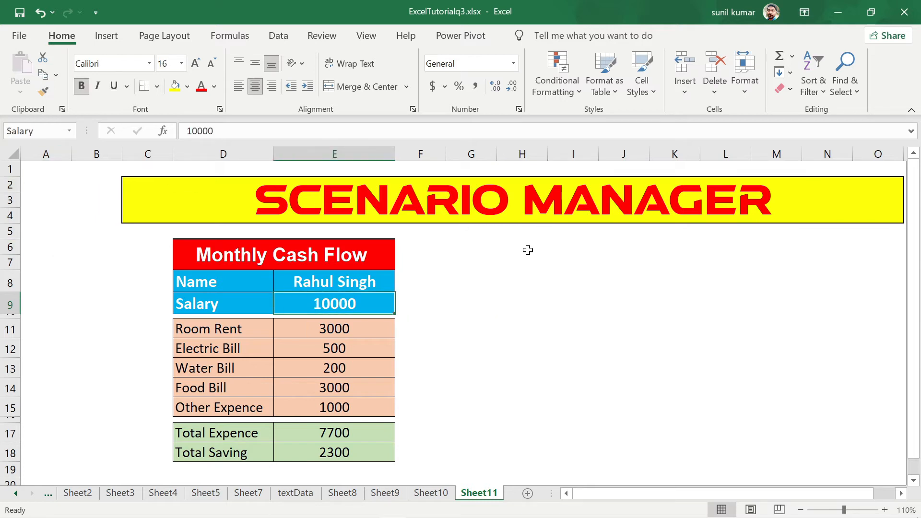
{"action": "left_click", "coordinate": [571, 279]}
{"action": "left_click", "coordinate": [318, 304]}
Step: Create names for the expense values in D11:E15 from the labels in the left column of the selection
{"action": "left_click_drag", "start_coordinate": [323, 329], "coordinate": [329, 406]}
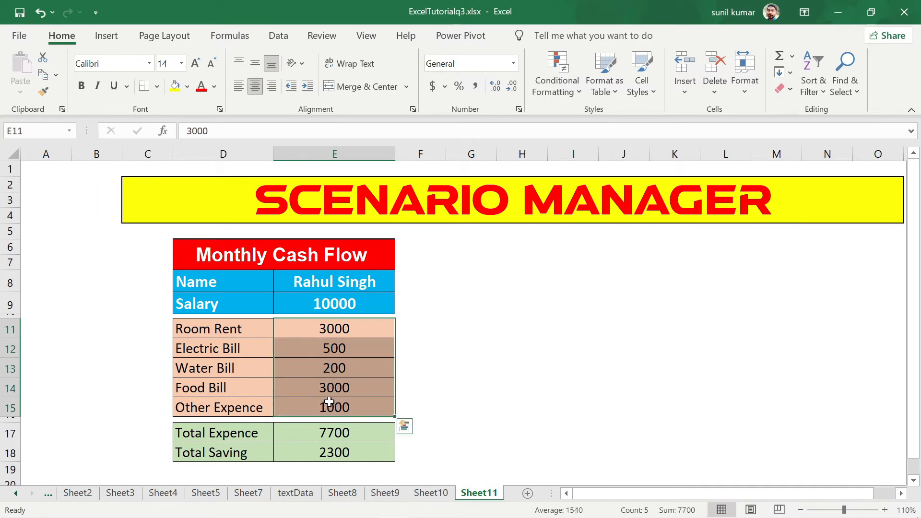
{"action": "left_click", "coordinate": [352, 341]}
{"action": "left_click_drag", "start_coordinate": [219, 326], "coordinate": [327, 406]}
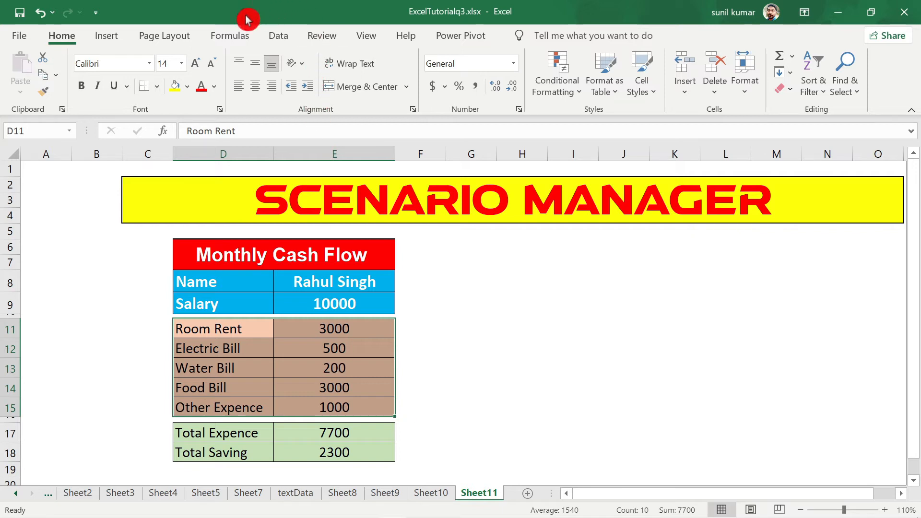
{"action": "left_click", "coordinate": [227, 36]}
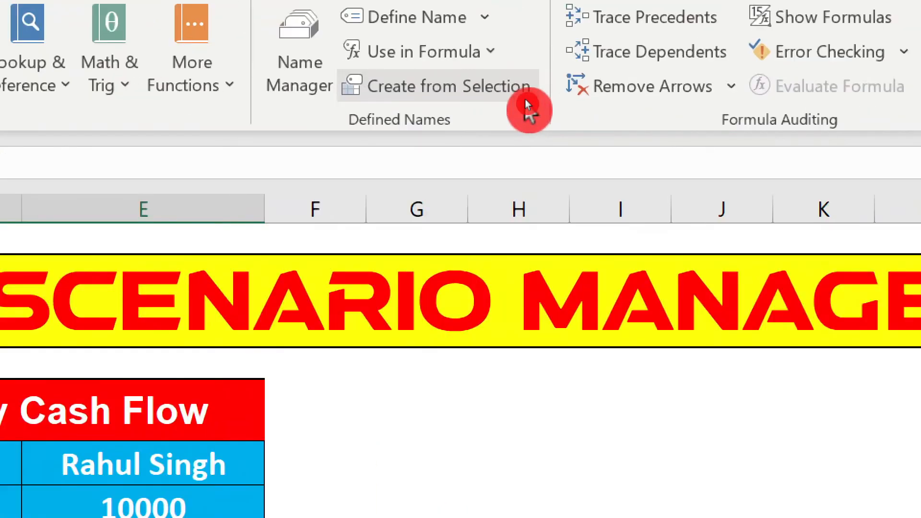
{"action": "left_click", "coordinate": [484, 91]}
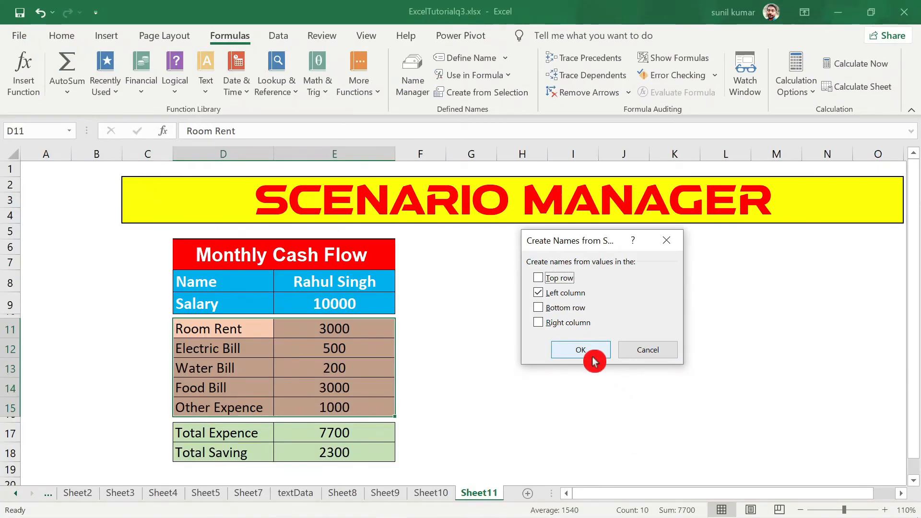
{"action": "left_click", "coordinate": [594, 340]}
{"action": "left_click", "coordinate": [555, 268]}
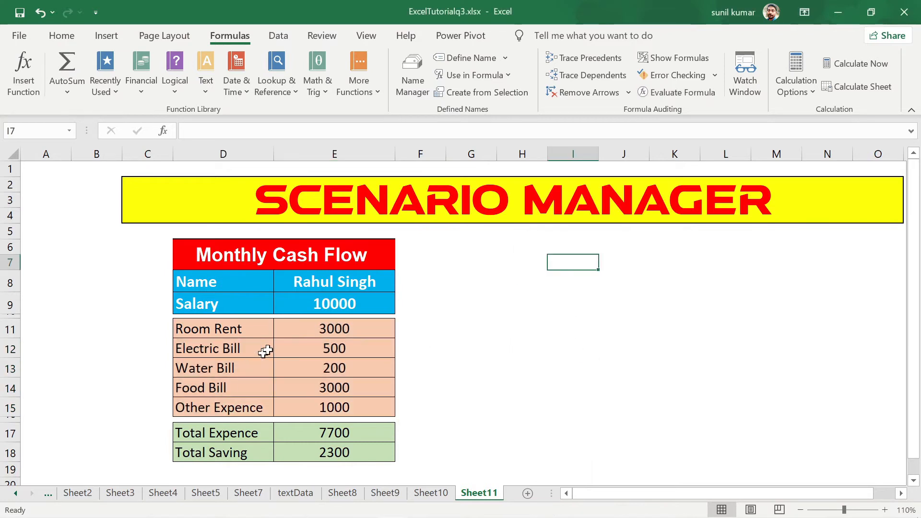
Step: Check the defined names of the room rent, electric bill, water bill, food bill and other expense values
{"action": "left_click", "coordinate": [309, 330]}
{"action": "left_click", "coordinate": [318, 351]}
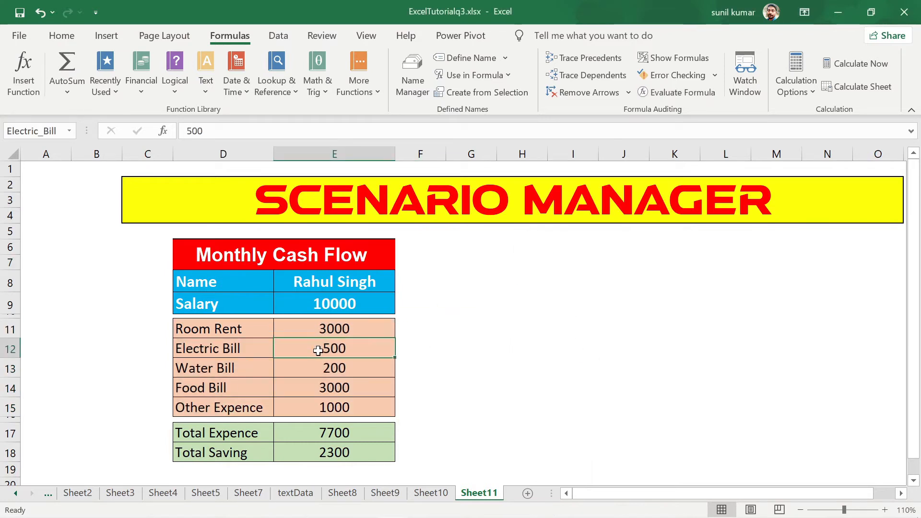
{"action": "left_click", "coordinate": [322, 373]}
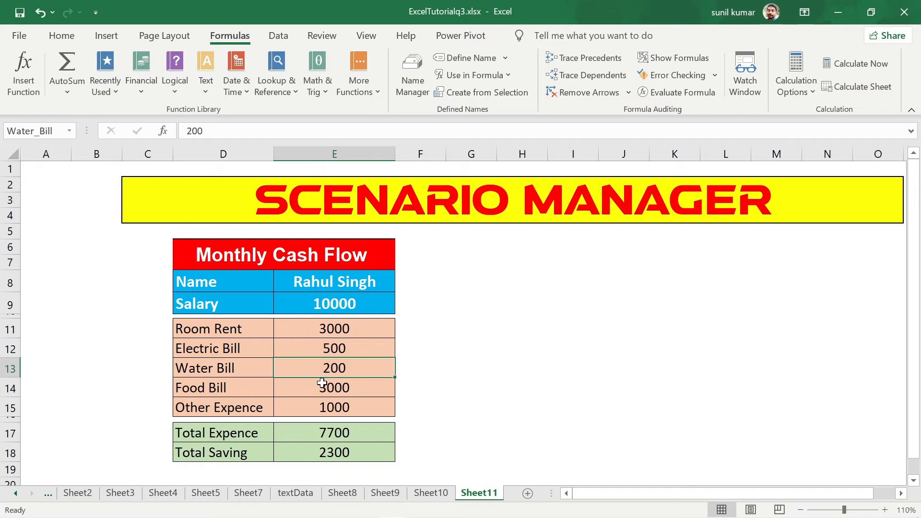
{"action": "left_click", "coordinate": [320, 385]}
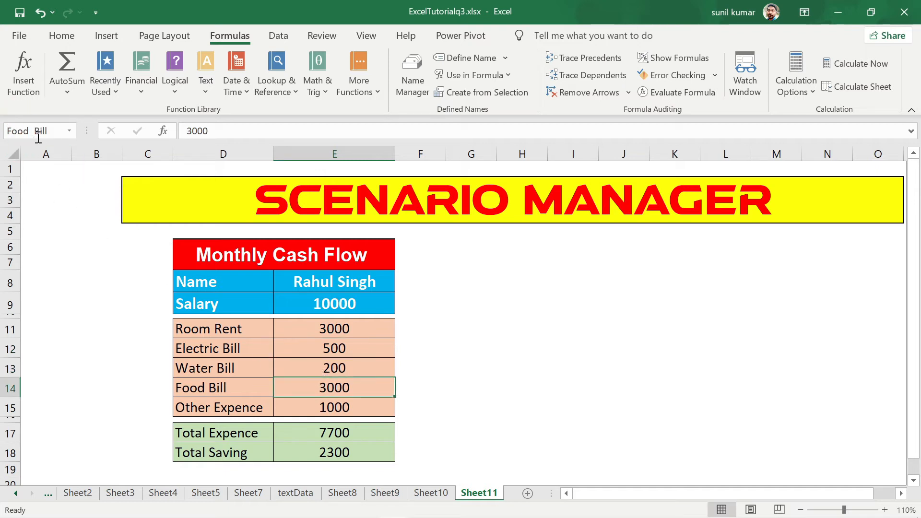
{"action": "left_click", "coordinate": [342, 413]}
{"action": "left_click", "coordinate": [339, 386]}
{"action": "left_click", "coordinate": [337, 367]}
{"action": "left_click", "coordinate": [344, 334]}
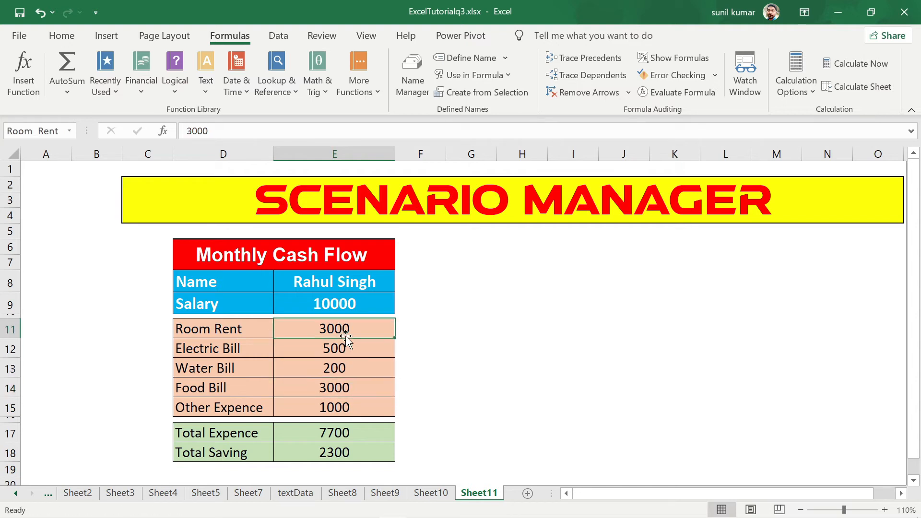
Step: Create names for the Total Expence and Total Saving values in D17:E18 from the left column labels
{"action": "left_click_drag", "start_coordinate": [211, 435], "coordinate": [314, 452]}
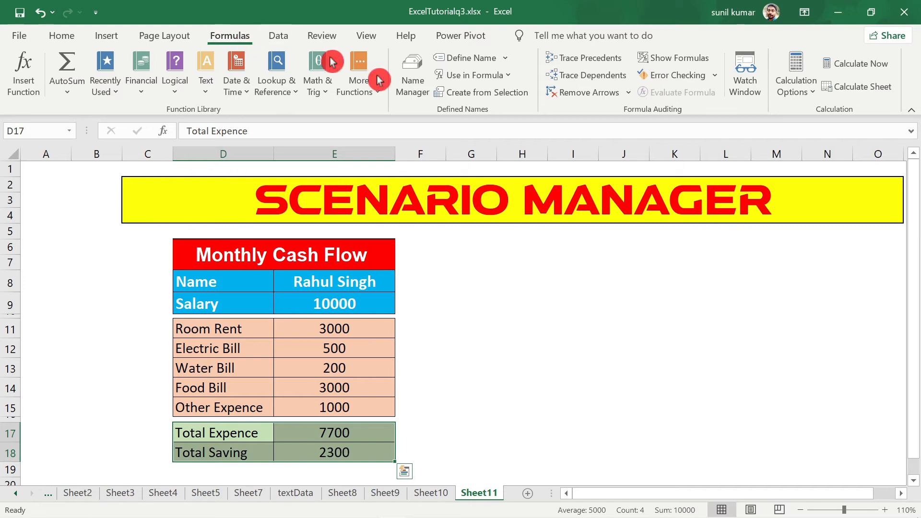
{"action": "left_click", "coordinate": [487, 96]}
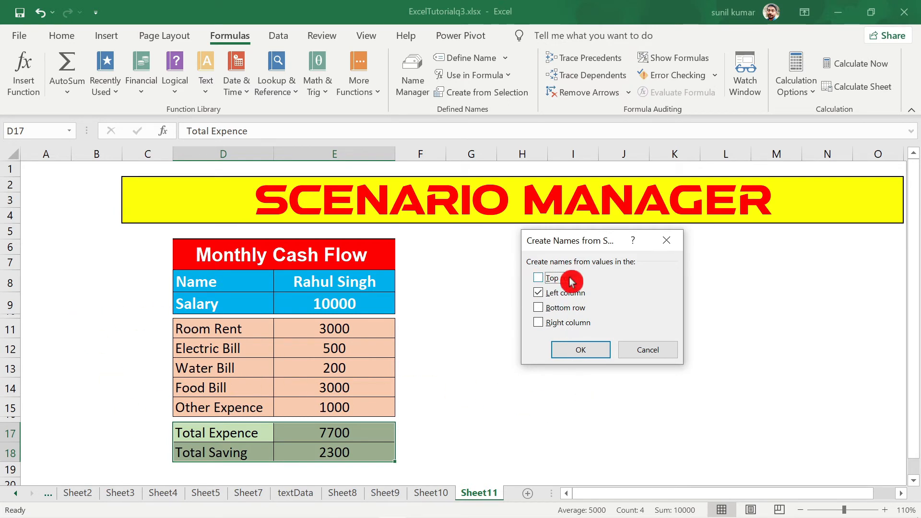
{"action": "left_click", "coordinate": [585, 346]}
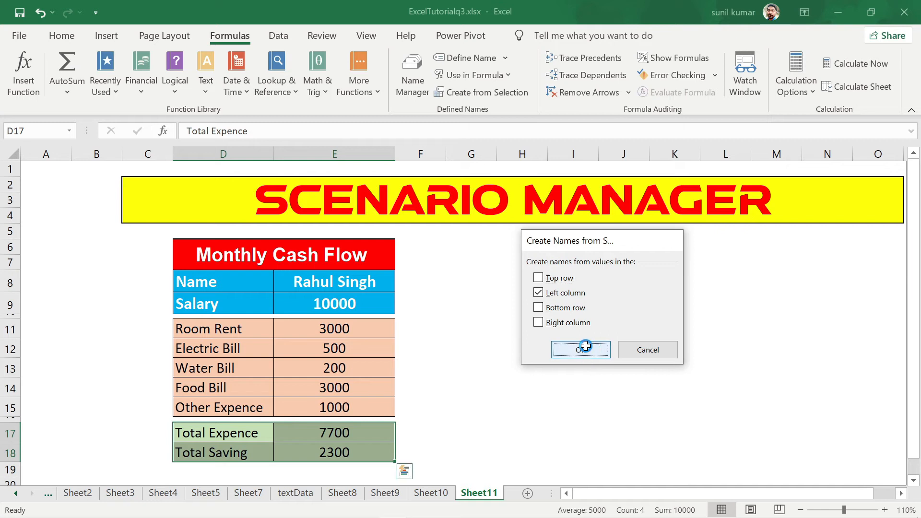
Step: Check the defined names of the Total Expence, Total Saving, expense and Salary value cells
{"action": "left_click", "coordinate": [330, 435]}
{"action": "left_click", "coordinate": [334, 452]}
{"action": "left_click", "coordinate": [343, 429]}
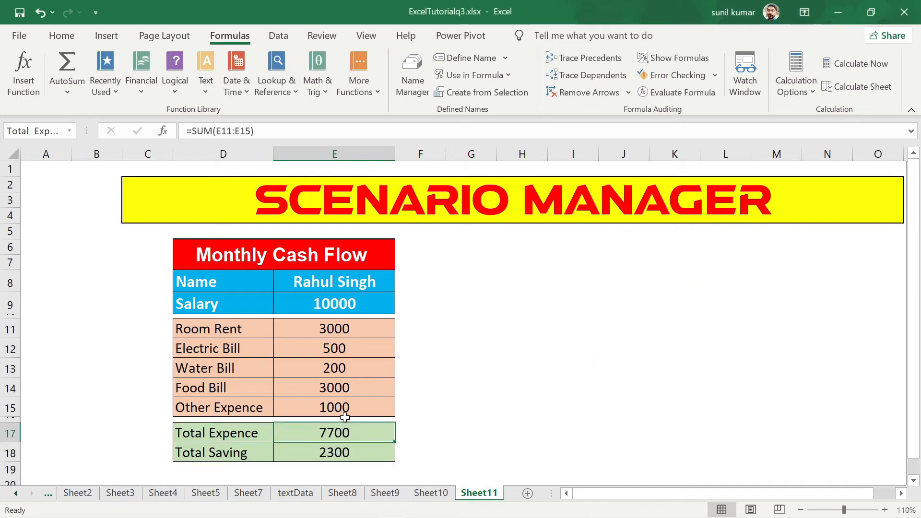
{"action": "left_click", "coordinate": [343, 407]}
{"action": "left_click", "coordinate": [343, 388]}
{"action": "left_click", "coordinate": [349, 328]}
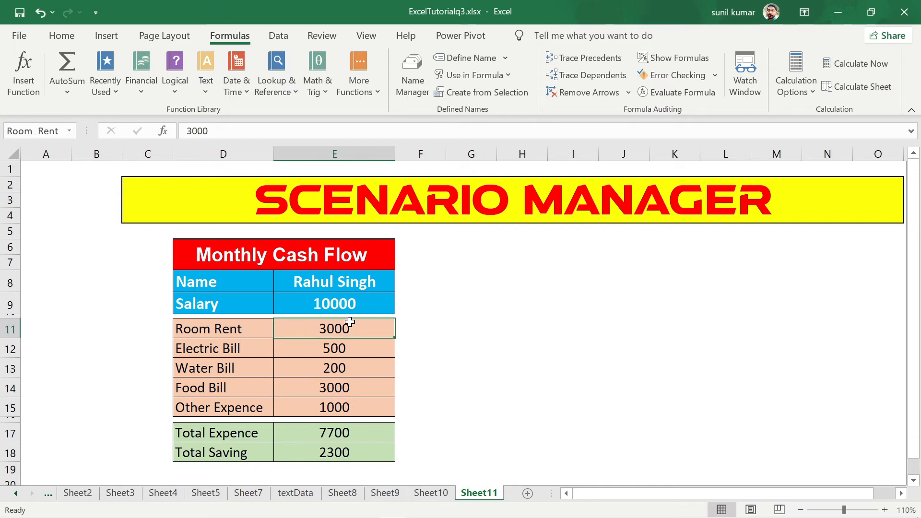
{"action": "left_click", "coordinate": [380, 298]}
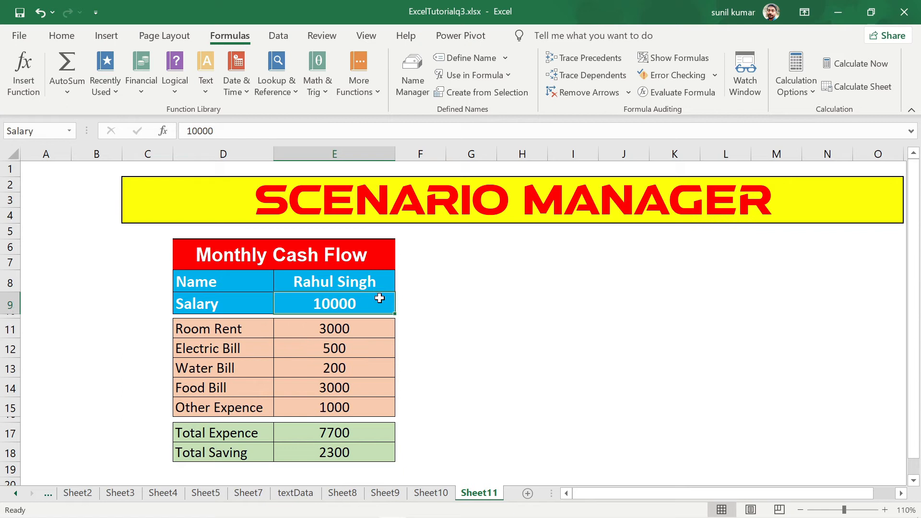
Step: Start a new scenario in Scenario Manager and name it jan
{"action": "left_click", "coordinate": [281, 38]}
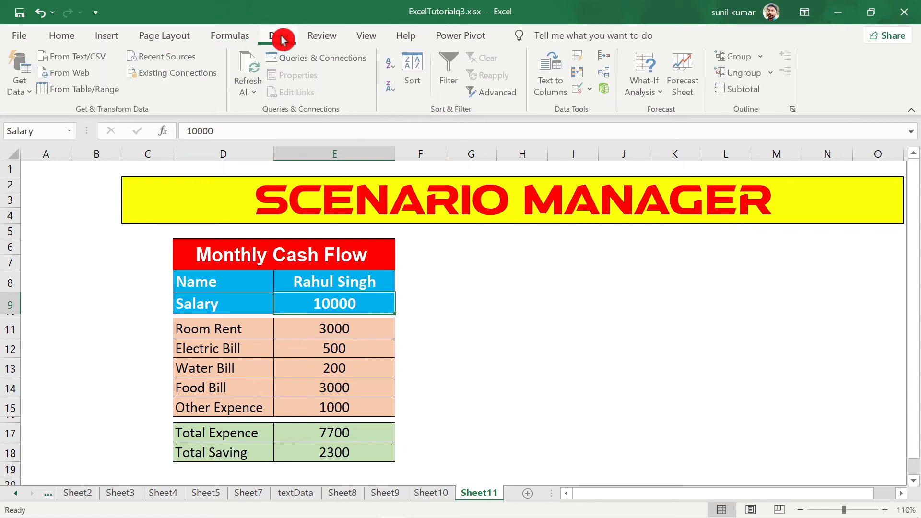
{"action": "left_click", "coordinate": [653, 94]}
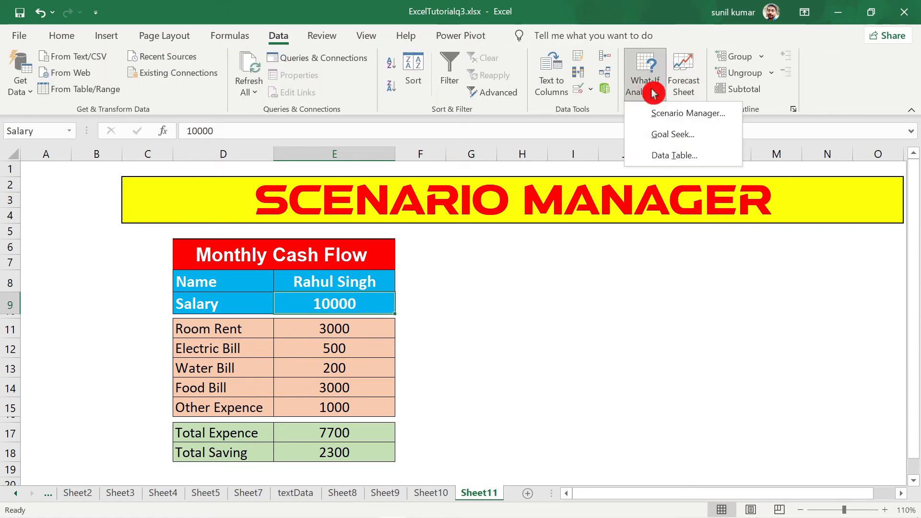
{"action": "left_click", "coordinate": [728, 122]}
{"action": "left_click_drag", "start_coordinate": [622, 171], "coordinate": [586, 194]}
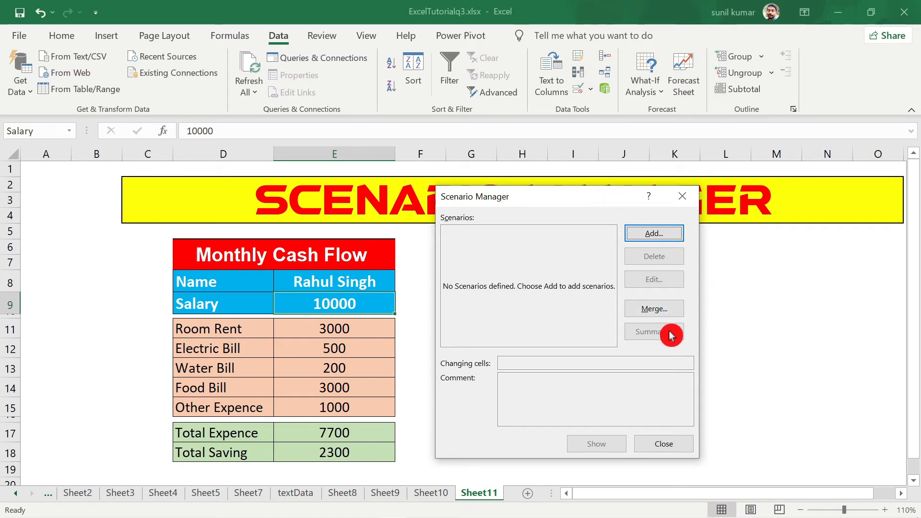
{"action": "left_click", "coordinate": [661, 237]}
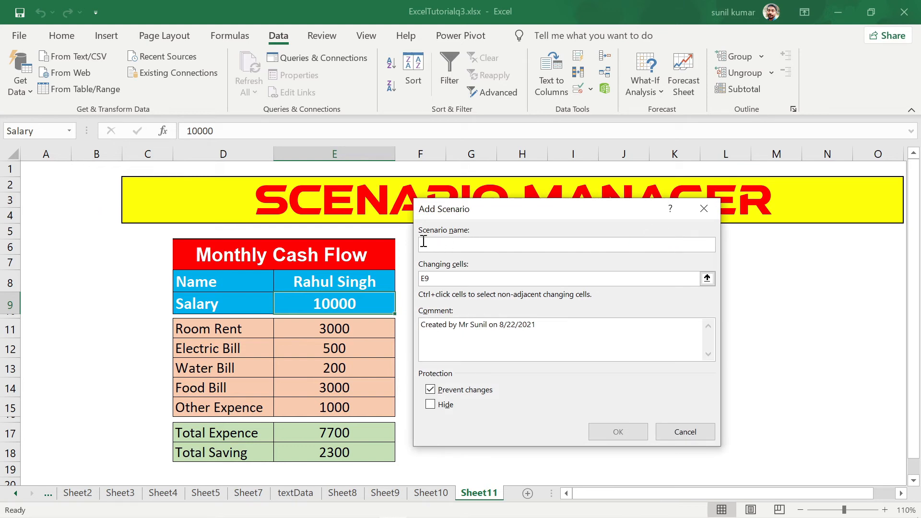
{"action": "left_click", "coordinate": [453, 234]}
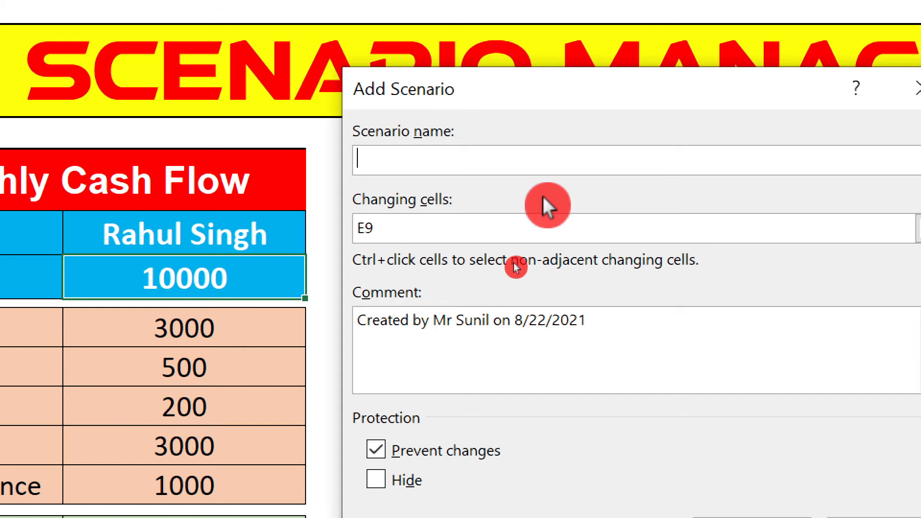
{"action": "type", "text": "jan"}
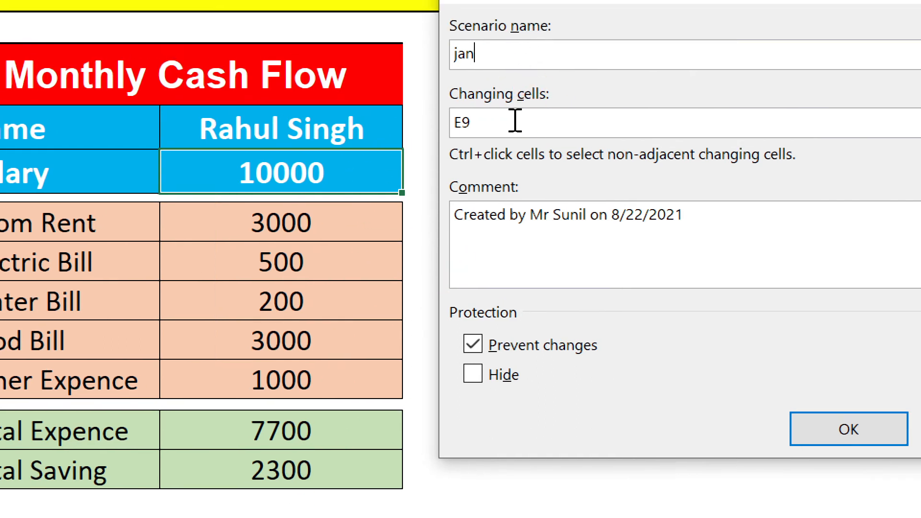
{"action": "left_click", "coordinate": [514, 120]}
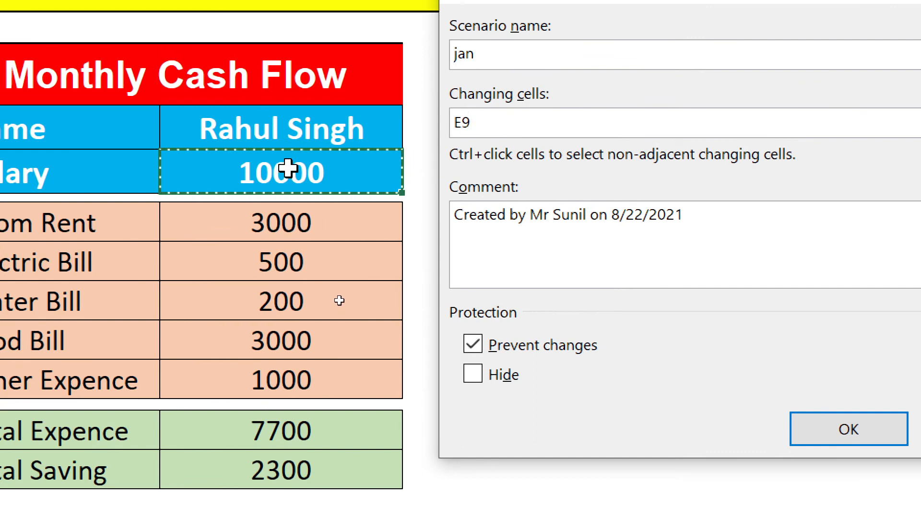
{"action": "left_click_drag", "start_coordinate": [267, 222], "coordinate": [261, 379]}
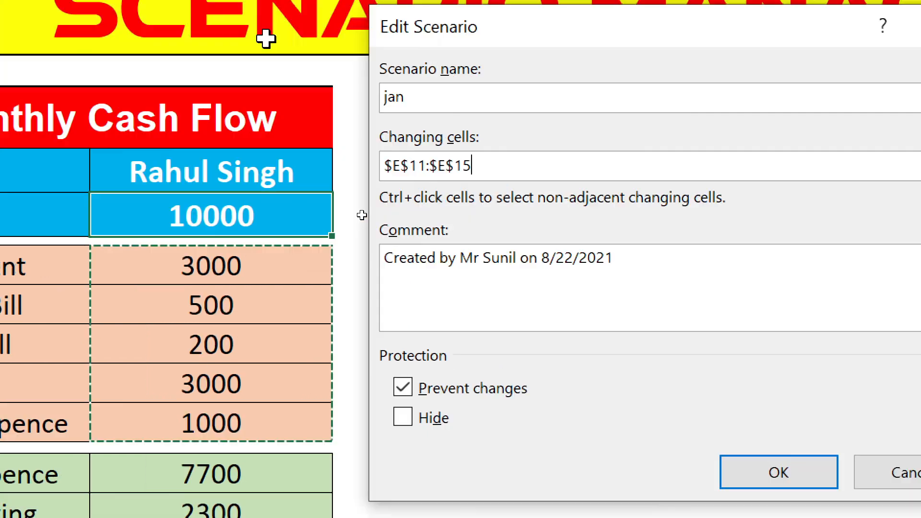
{"action": "key", "text": "BackSpace"}
{"action": "key", "text": "BackSpace"}
{"action": "key", "text": "BackSpace"}
{"action": "key", "text": "BackSpace"}
{"action": "key", "text": "BackSpace"}
{"action": "key", "text": "BackSpace"}
{"action": "key", "text": "BackSpace"}
{"action": "key", "text": "BackSpace"}
{"action": "key", "text": "BackSpace"}
{"action": "key", "text": "BackSpace"}
{"action": "key", "text": "BackSpace"}
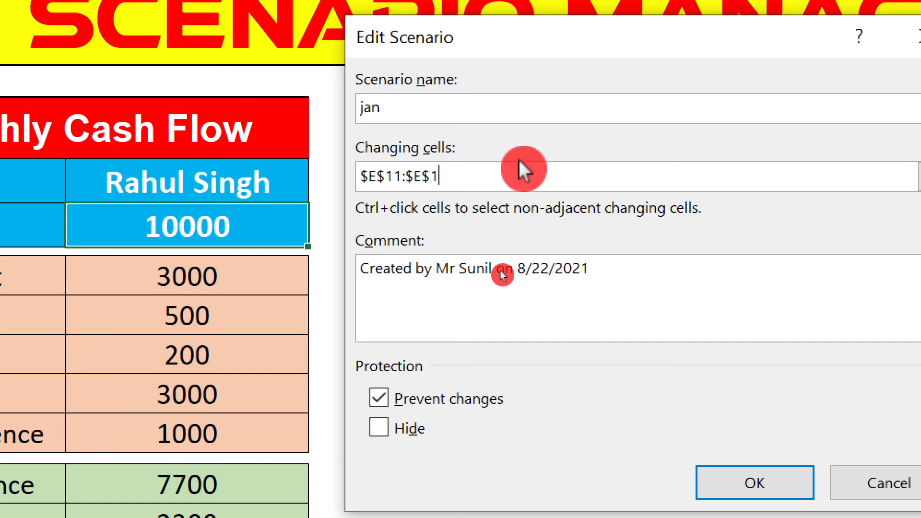
Step: Set the changing cells of the jan scenario to the salary and expense values, $E$9,$E$11:$E$15
{"action": "left_click", "coordinate": [150, 230]}
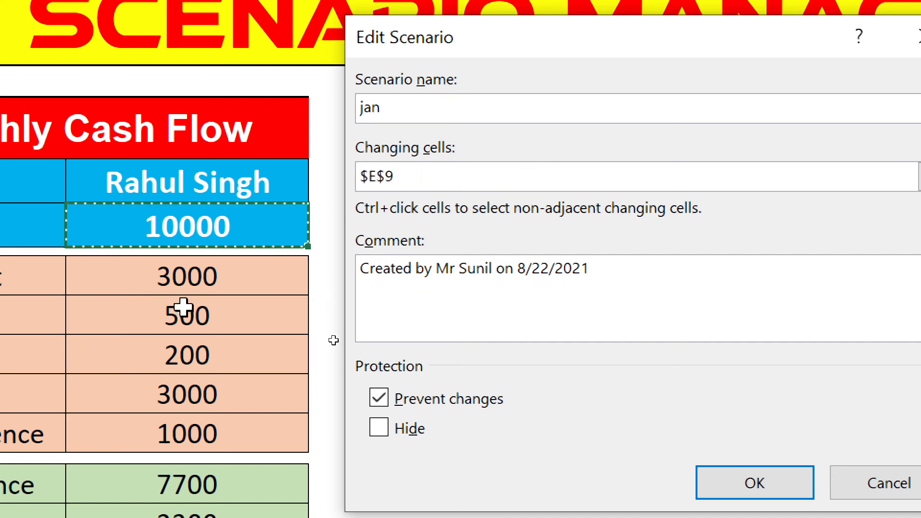
{"action": "left_click_drag", "start_coordinate": [179, 272], "coordinate": [179, 418]}
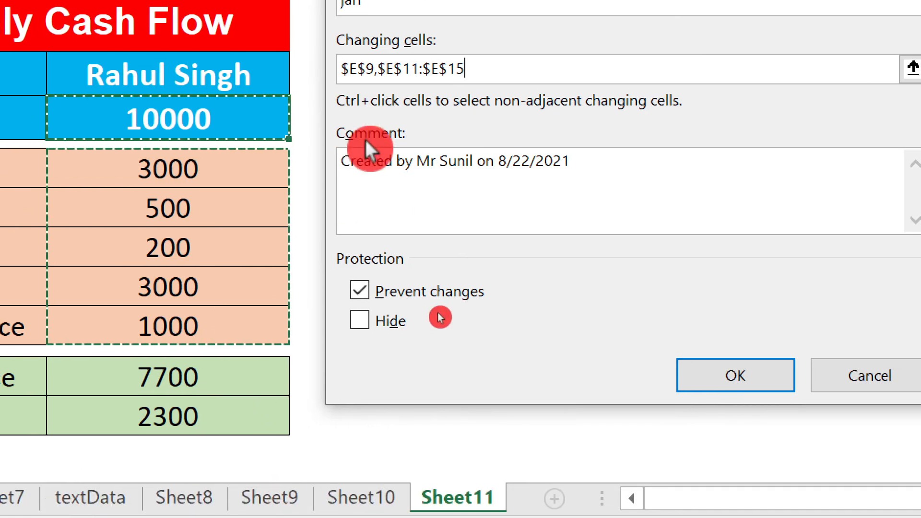
Step: Review the comment text of the jan scenario
{"action": "left_click", "coordinate": [587, 153]}
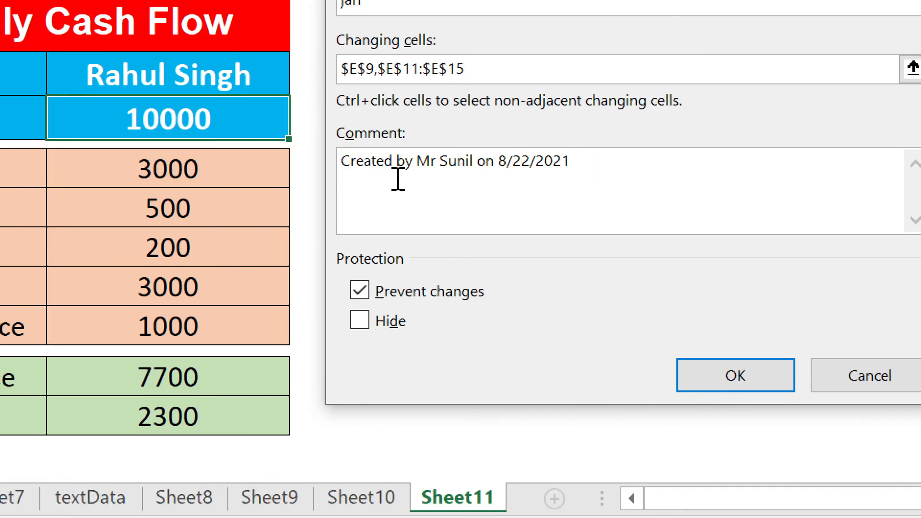
{"action": "left_click", "coordinate": [331, 168]}
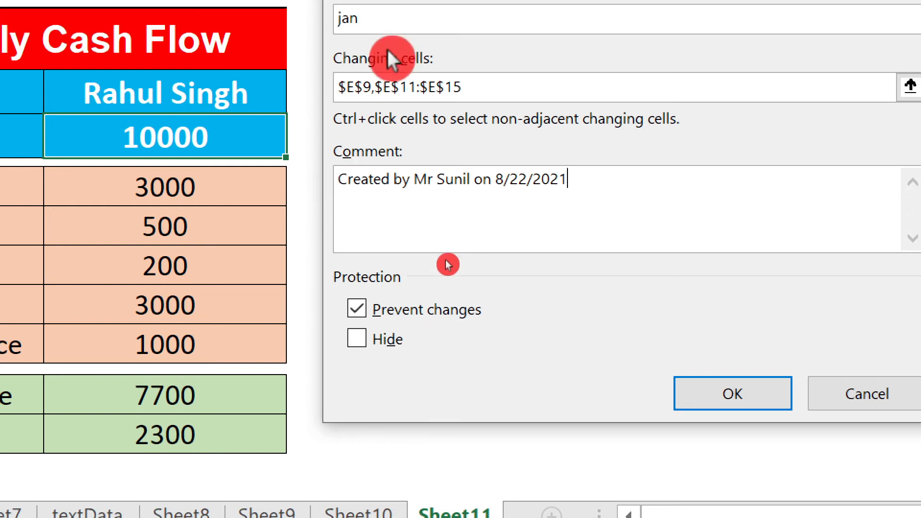
{"action": "left_click_drag", "start_coordinate": [429, 162], "coordinate": [482, 181]}
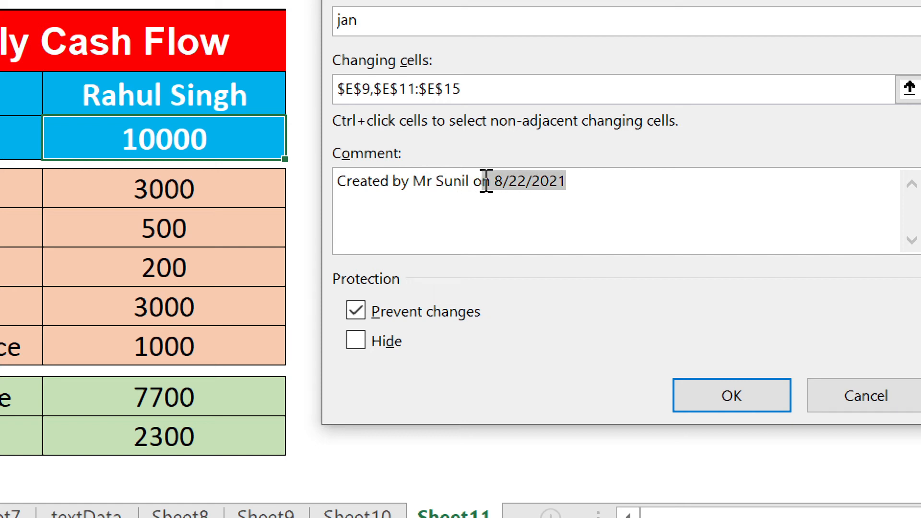
{"action": "left_click", "coordinate": [639, 218]}
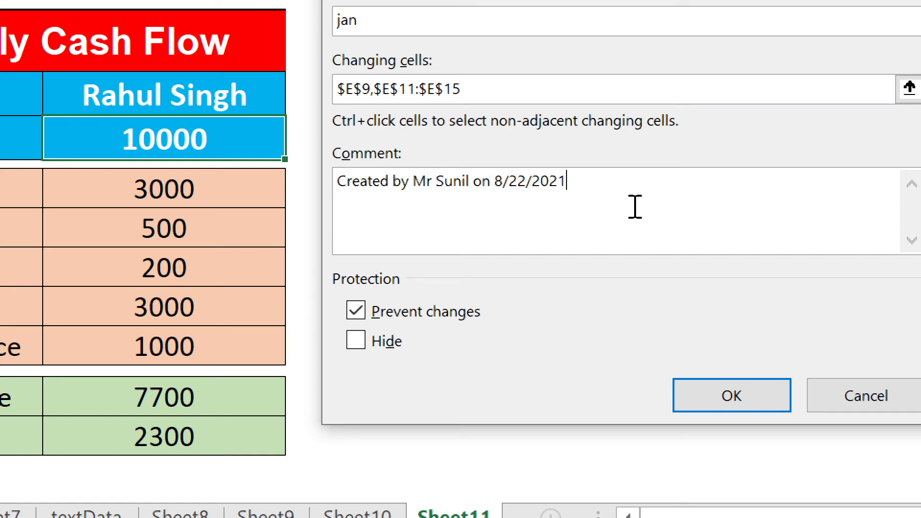
Step: Accept the jan scenario's settings and set its Room_Rent value to 2000
{"action": "left_click", "coordinate": [758, 398]}
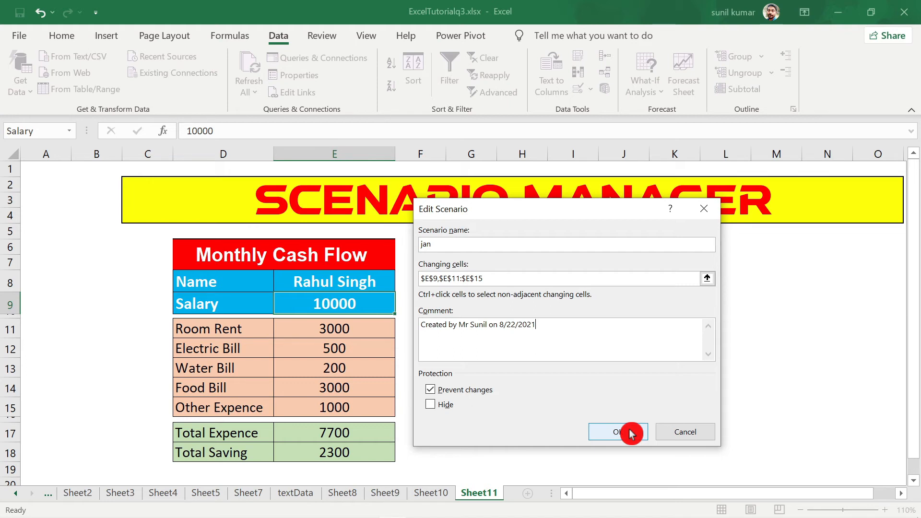
{"action": "left_click", "coordinate": [629, 431]}
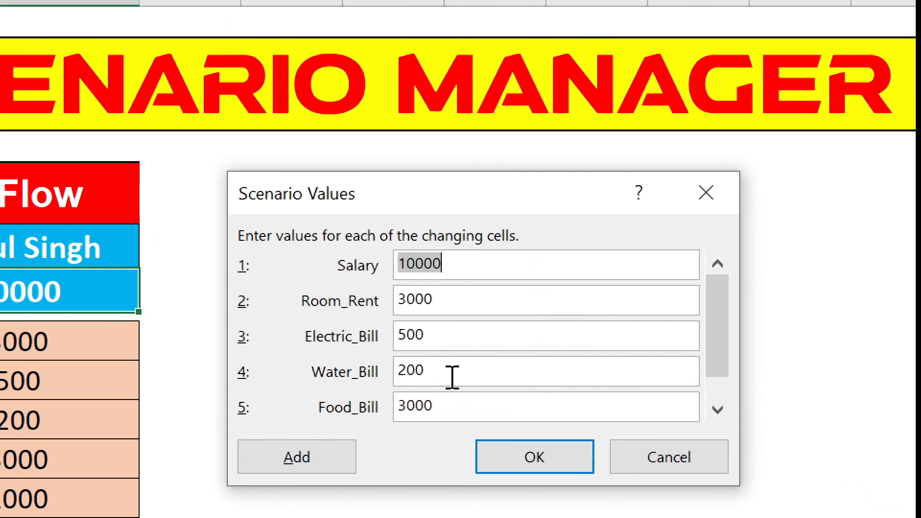
{"action": "left_click", "coordinate": [481, 300]}
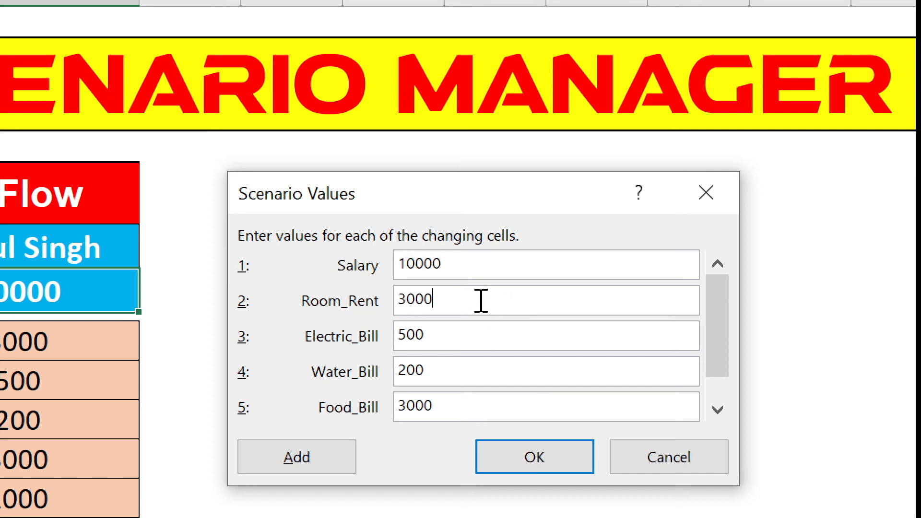
{"action": "left_click", "coordinate": [448, 338]}
{"action": "left_click", "coordinate": [490, 264]}
{"action": "left_click", "coordinate": [411, 309]}
{"action": "left_click", "coordinate": [409, 299]}
{"action": "key", "text": "Delete"}
{"action": "key", "text": "BackSpace"}
{"action": "type", "text": "1"}
{"action": "key", "text": "BackSpace"}
{"action": "type", "text": "20"}
Step: Set both the Electric_Bill and Water_Bill values of the jan scenario to 100
{"action": "left_click", "coordinate": [405, 335]}
{"action": "left_click", "coordinate": [620, 324]}
{"action": "key", "text": "BackSpace"}
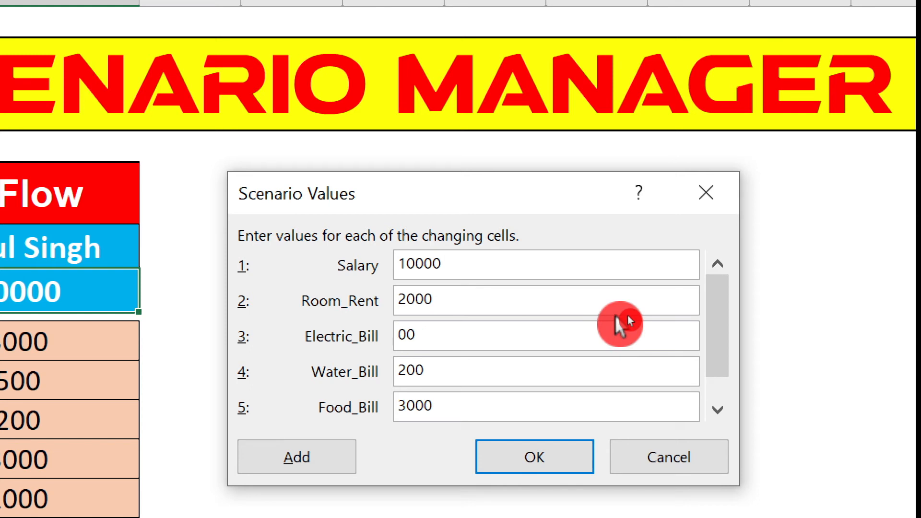
{"action": "type", "text": "1"}
{"action": "left_click", "coordinate": [411, 370]}
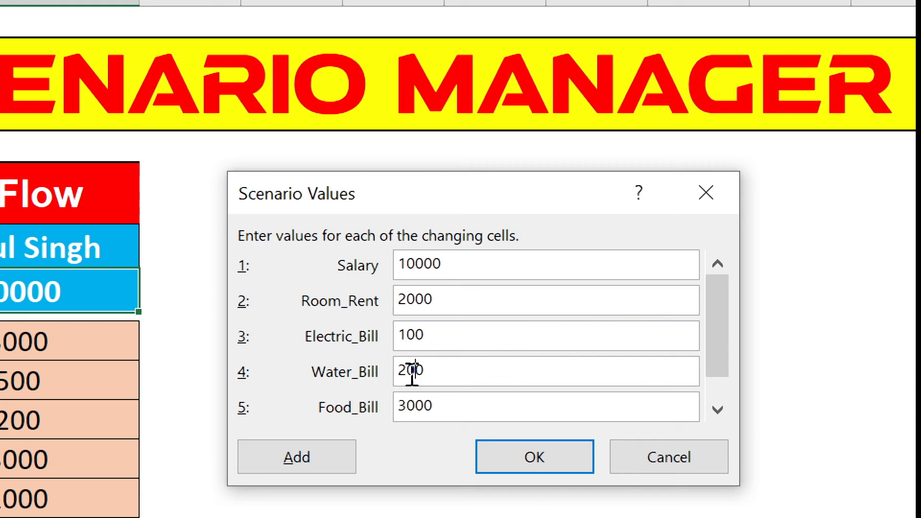
{"action": "key", "text": "BackSpace"}
{"action": "type", "text": "1"}
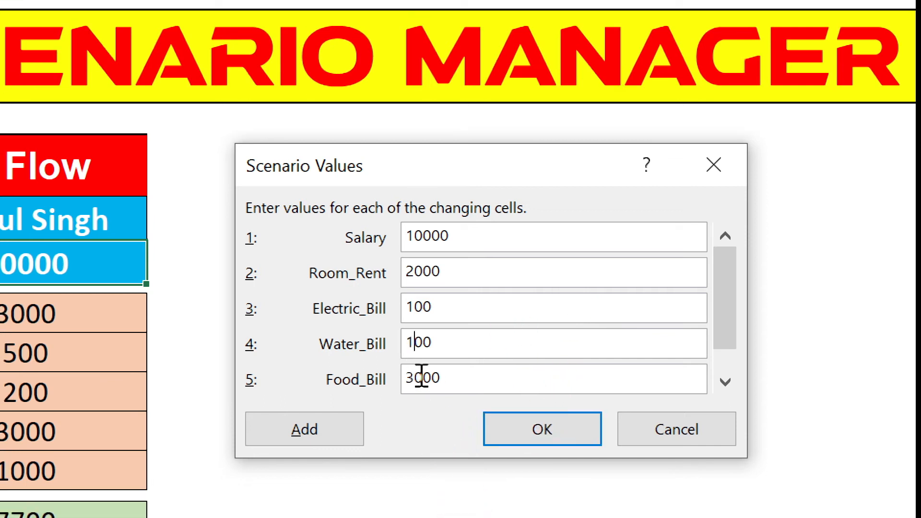
Step: Set the jan scenario's Food_Bill value to 2500 and its Other_Expence value to 1500
{"action": "left_click", "coordinate": [422, 377]}
{"action": "key", "text": "BackSpace"}
{"action": "key", "text": "BackSpace"}
{"action": "type", "text": "25"}
{"action": "left_click_drag", "start_coordinate": [732, 275], "coordinate": [730, 339]}
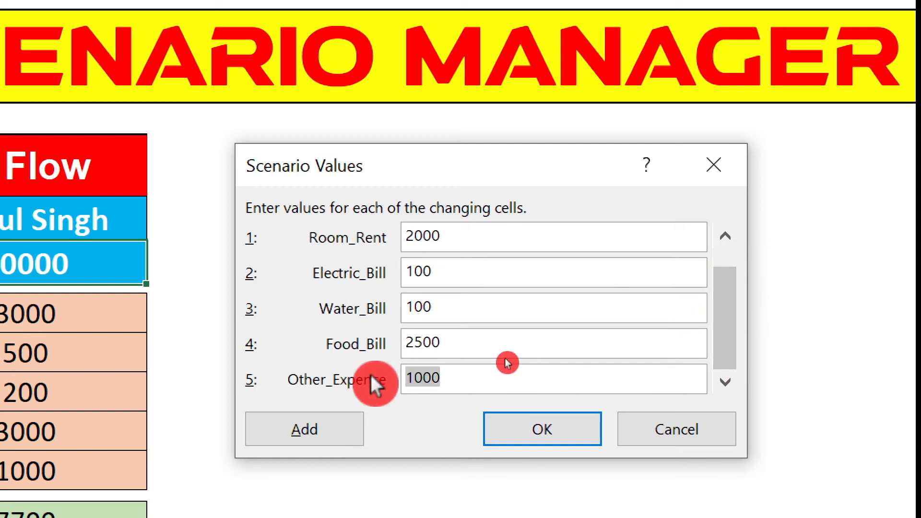
{"action": "left_click", "coordinate": [440, 379]}
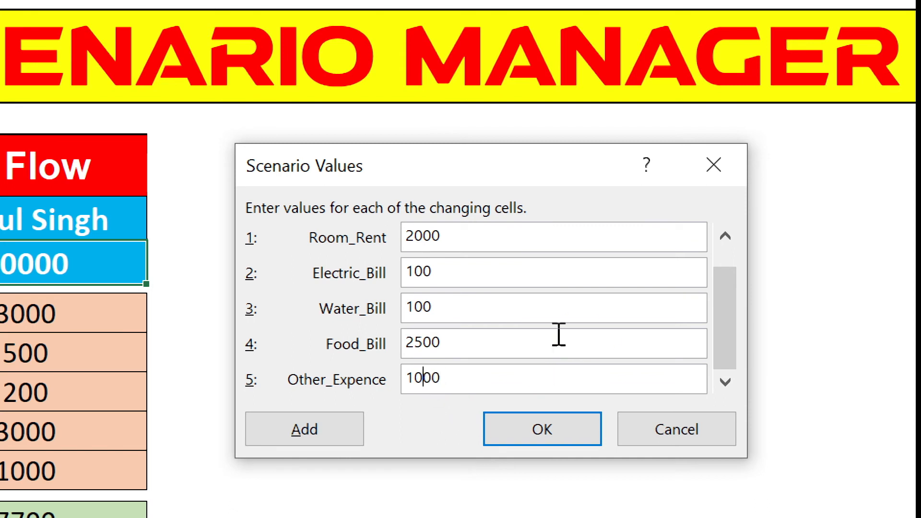
{"action": "key", "text": "Left"}
{"action": "key", "text": "Left"}
{"action": "key", "text": "BackSpace"}
{"action": "type", "text": "5"}
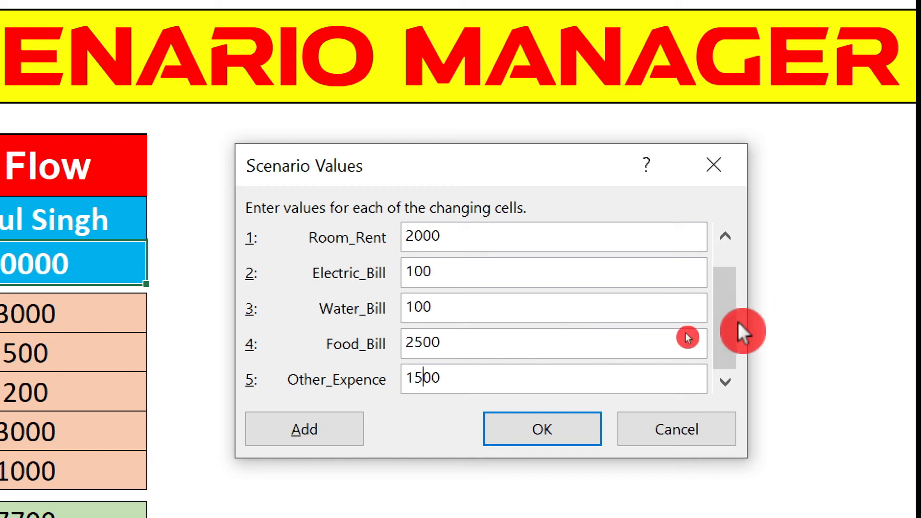
Step: Check all values entered for the jan scenario and save it
{"action": "left_click_drag", "start_coordinate": [734, 331], "coordinate": [735, 234]}
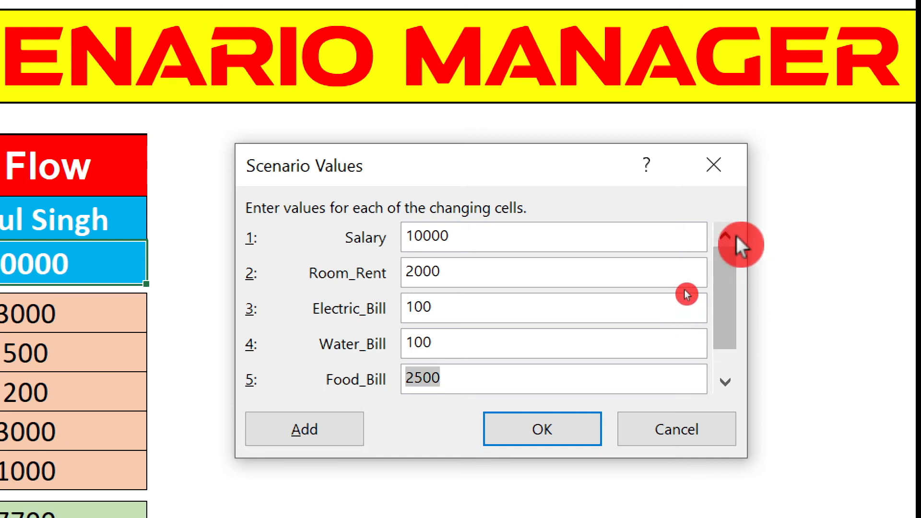
{"action": "left_click_drag", "start_coordinate": [715, 277], "coordinate": [640, 338]}
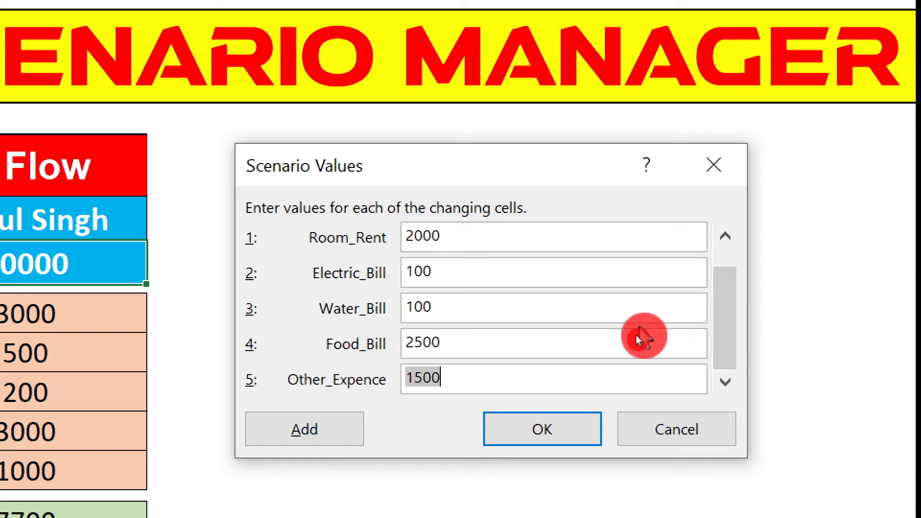
{"action": "left_click", "coordinate": [530, 431]}
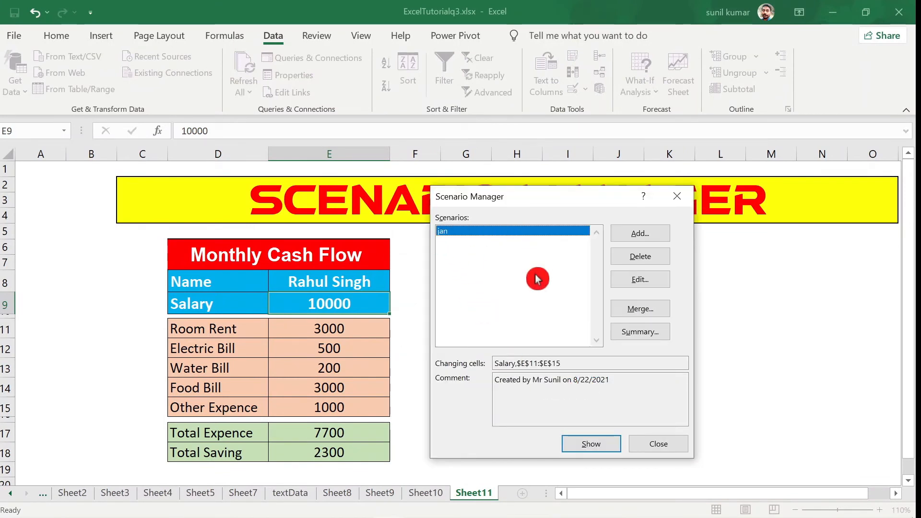
Step: Add a second scenario named Jeb that uses the same changing cells, E9,E11:E15
{"action": "left_click", "coordinate": [639, 233]}
{"action": "type", "text": "Jeb"}
{"action": "left_click", "coordinate": [520, 243]}
{"action": "left_click", "coordinate": [494, 283]}
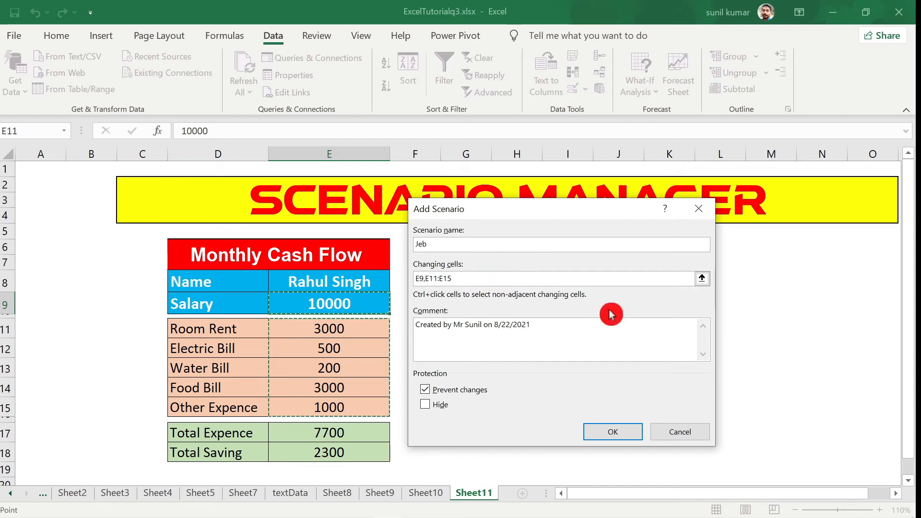
{"action": "left_click", "coordinate": [608, 433]}
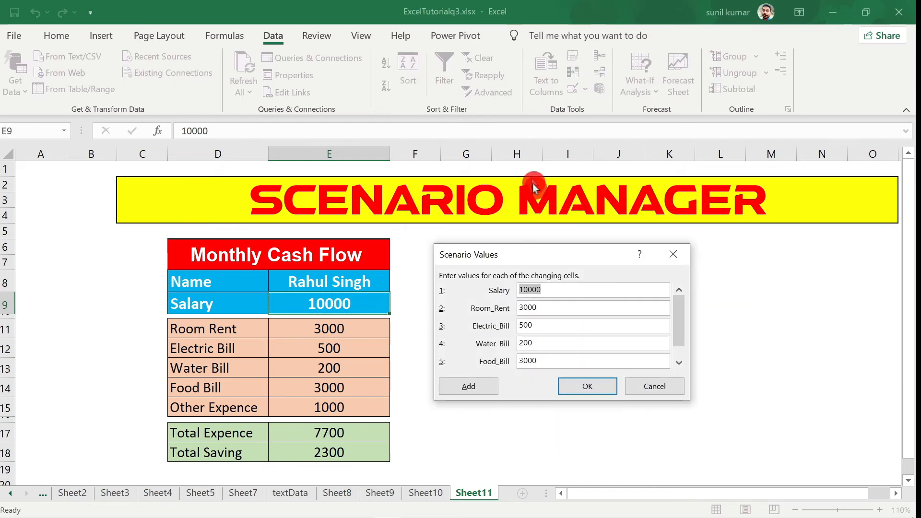
Step: Set the Jeb scenario's Room_Rent to 2000, Electric_Bill to 400 and Water_Bill to 150, and save it
{"action": "left_click", "coordinate": [573, 310]}
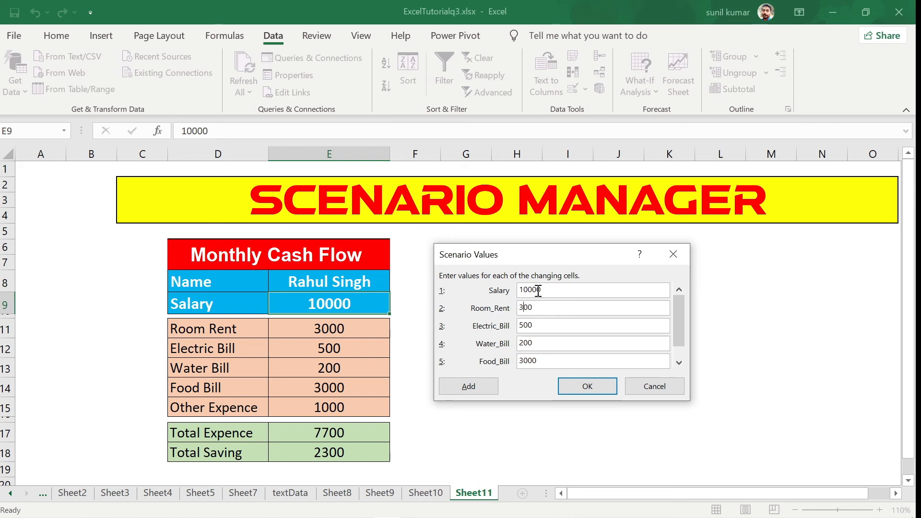
{"action": "key", "text": "BackSpace"}
{"action": "key", "text": "BackSpace"}
{"action": "left_click", "coordinate": [523, 325]}
{"action": "type", "text": "4"}
{"action": "left_click", "coordinate": [522, 343]}
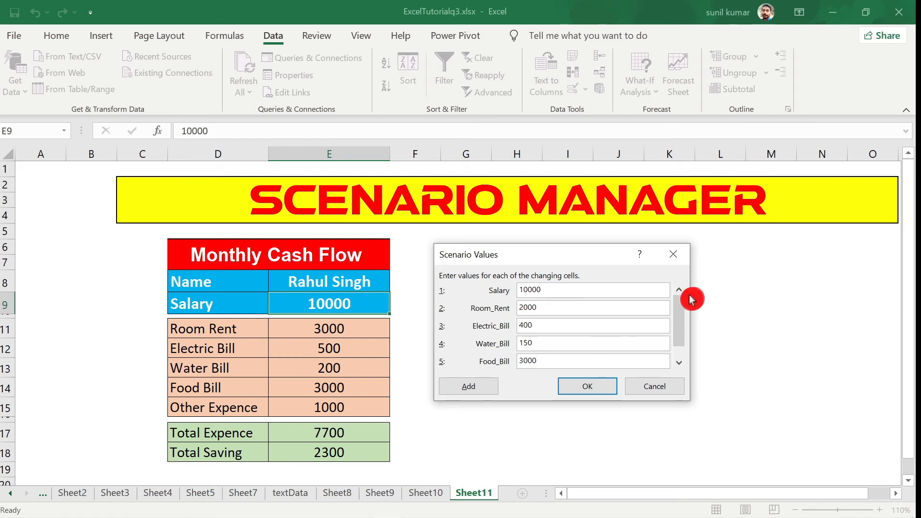
{"action": "left_click_drag", "start_coordinate": [681, 309], "coordinate": [683, 350]}
{"action": "left_click", "coordinate": [528, 364]}
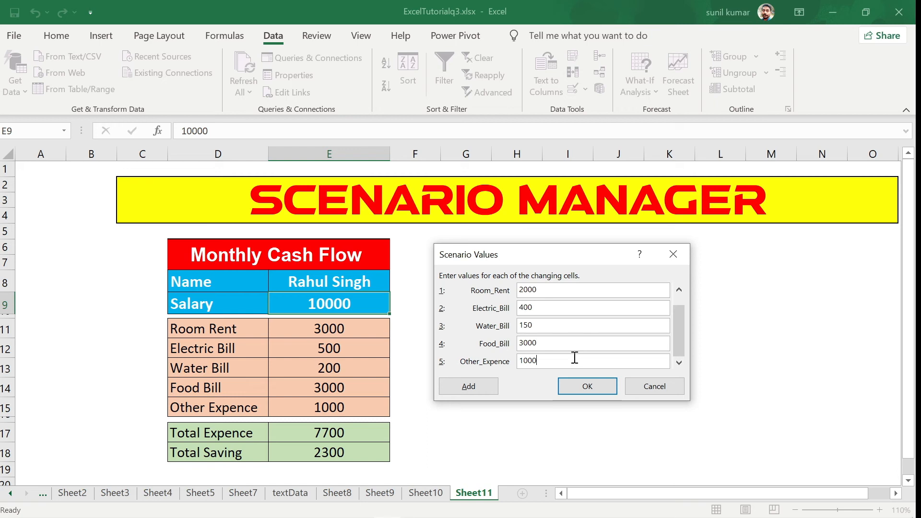
{"action": "left_click", "coordinate": [596, 386]}
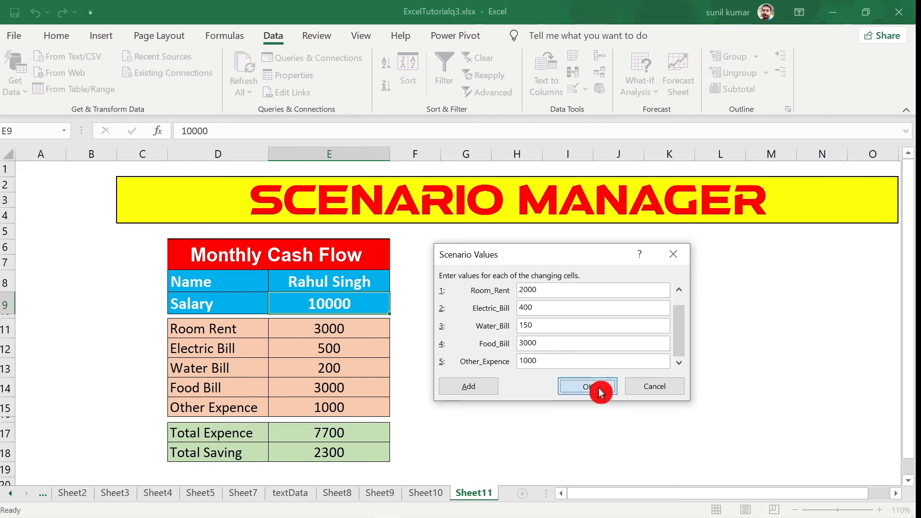
Step: Add a third scenario named March with the changing cells E9,E11:E15
{"action": "left_click", "coordinate": [652, 234]}
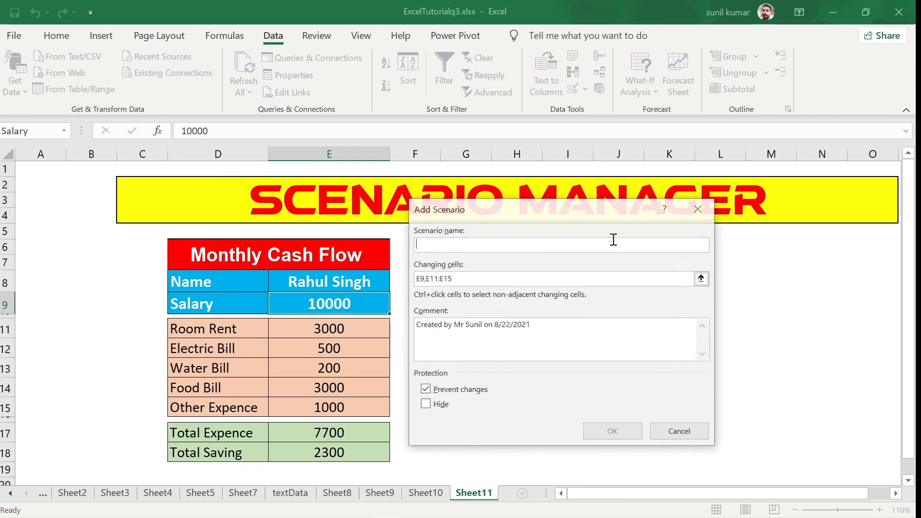
{"action": "type", "text": "MAr"}
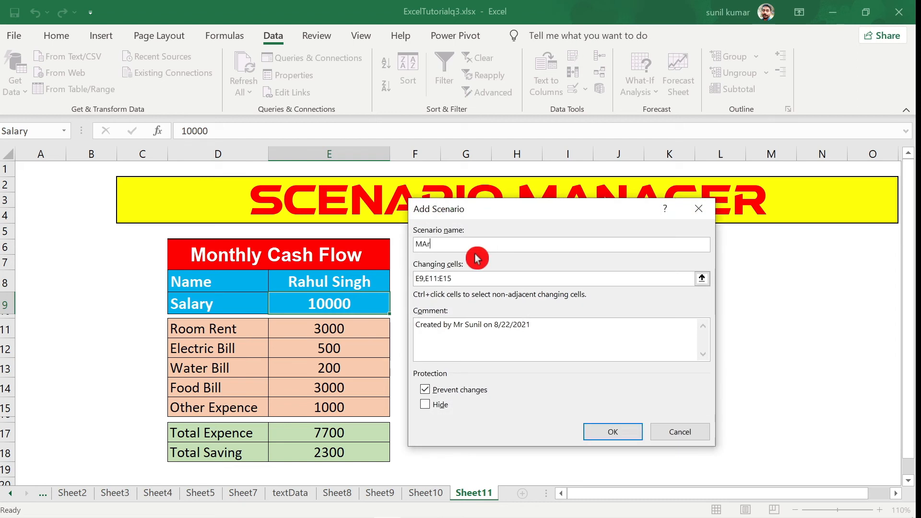
{"action": "left_click", "coordinate": [492, 277]}
{"action": "left_click", "coordinate": [569, 341]}
{"action": "left_click", "coordinate": [625, 438]}
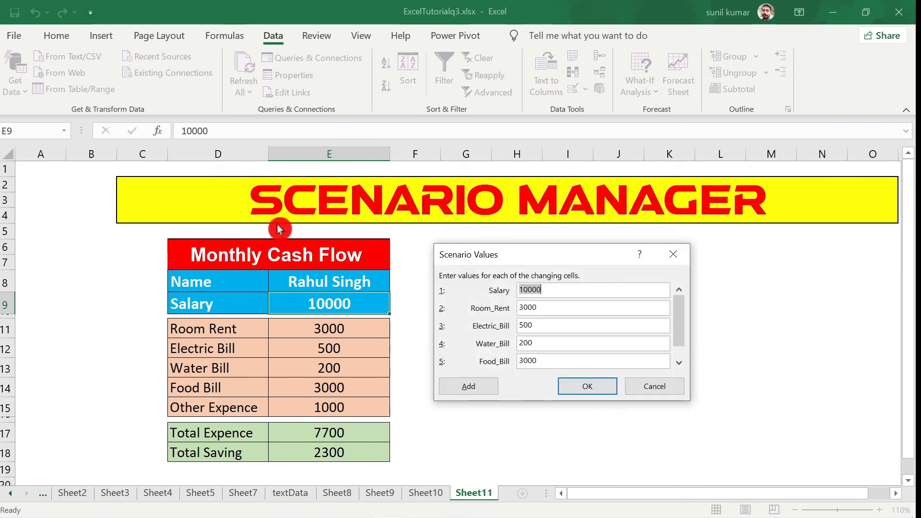
{"action": "left_click", "coordinate": [559, 305]}
{"action": "left_click", "coordinate": [549, 305]}
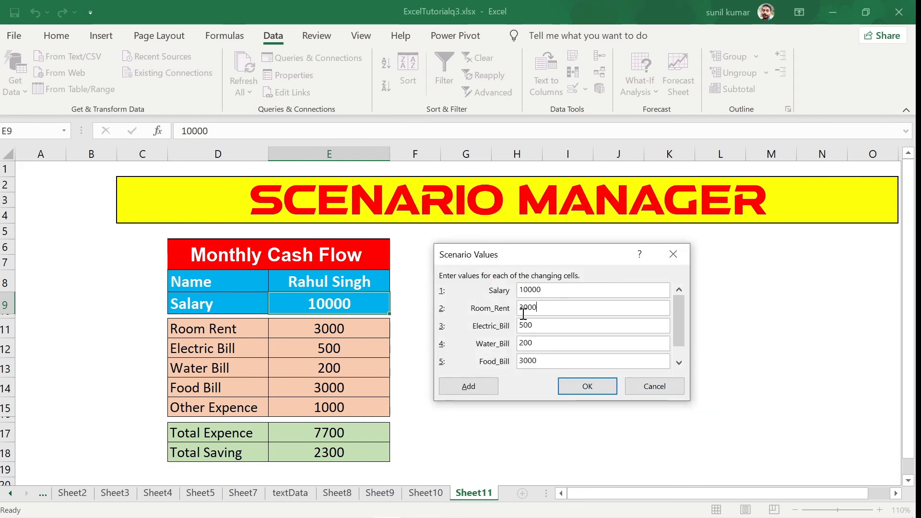
{"action": "left_click", "coordinate": [559, 303]}
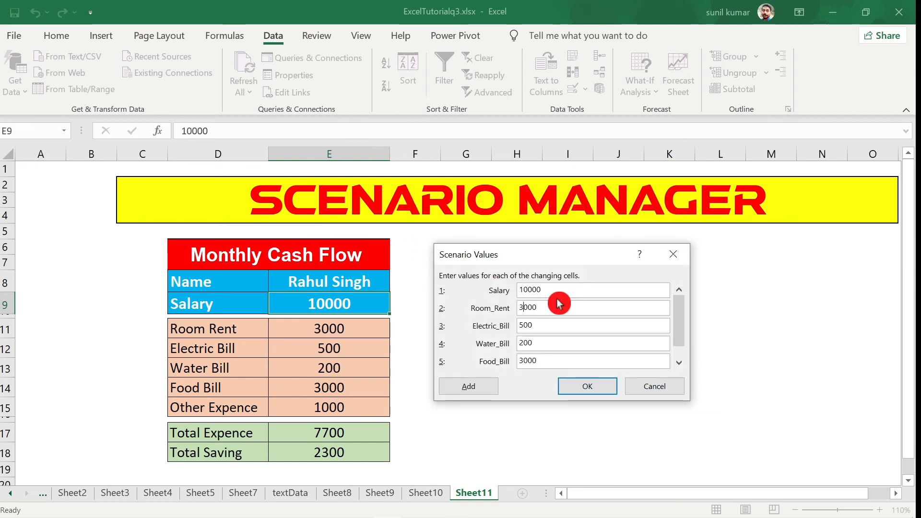
{"action": "left_click", "coordinate": [559, 302]}
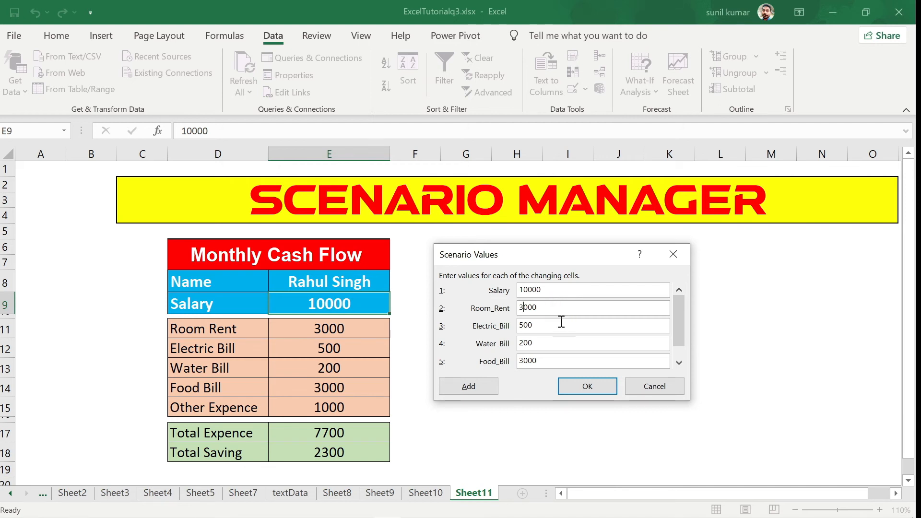
{"action": "left_click_drag", "start_coordinate": [567, 327], "coordinate": [507, 320]}
{"action": "left_click", "coordinate": [567, 320]}
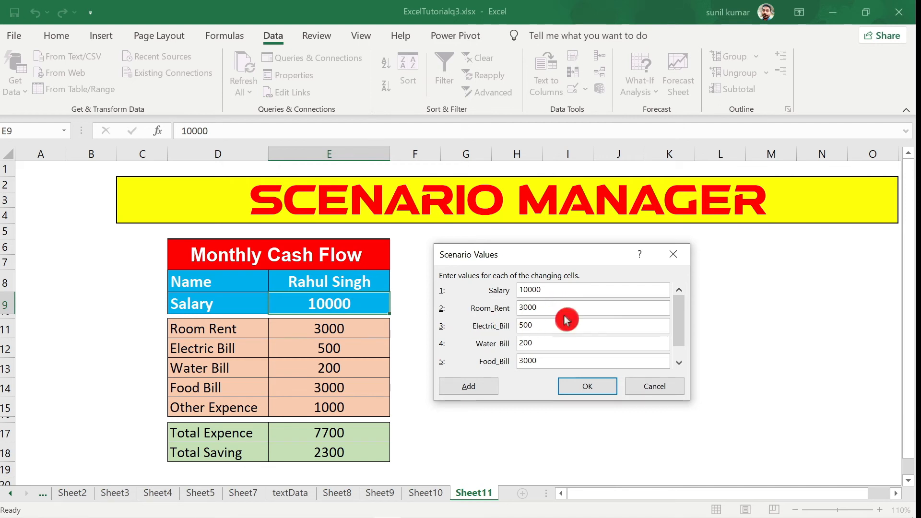
{"action": "left_click", "coordinate": [523, 346]}
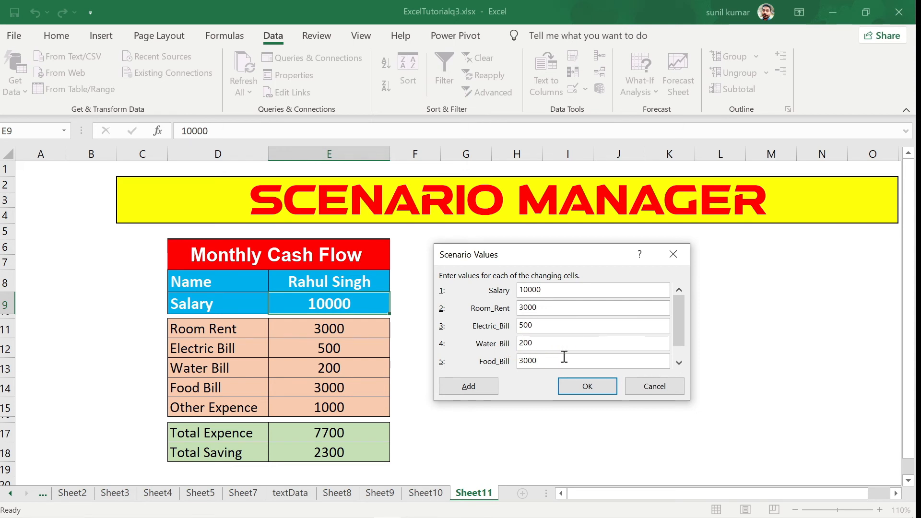
Step: Set the March scenario's Food_Bill to 4000 and Other_Expence to 2000, and save it
{"action": "left_click", "coordinate": [521, 363]}
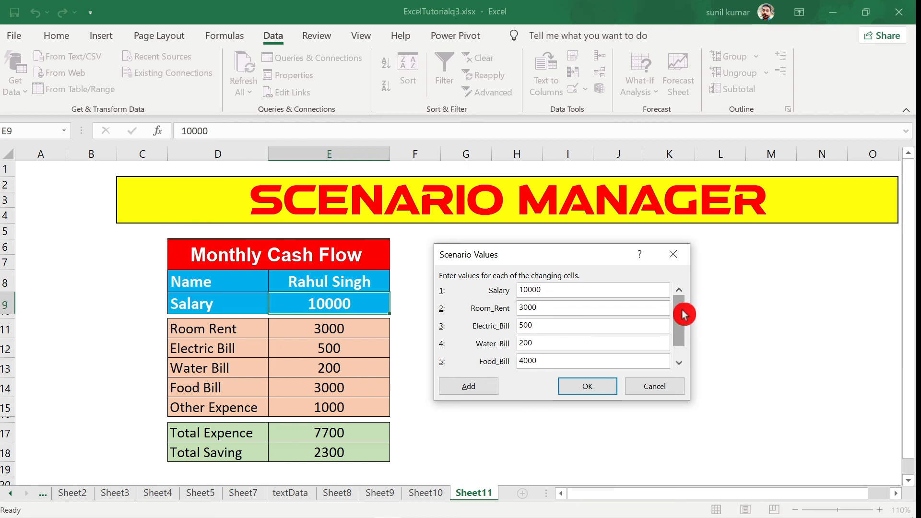
{"action": "key", "text": "Tab"}
{"action": "left_click", "coordinate": [527, 360]}
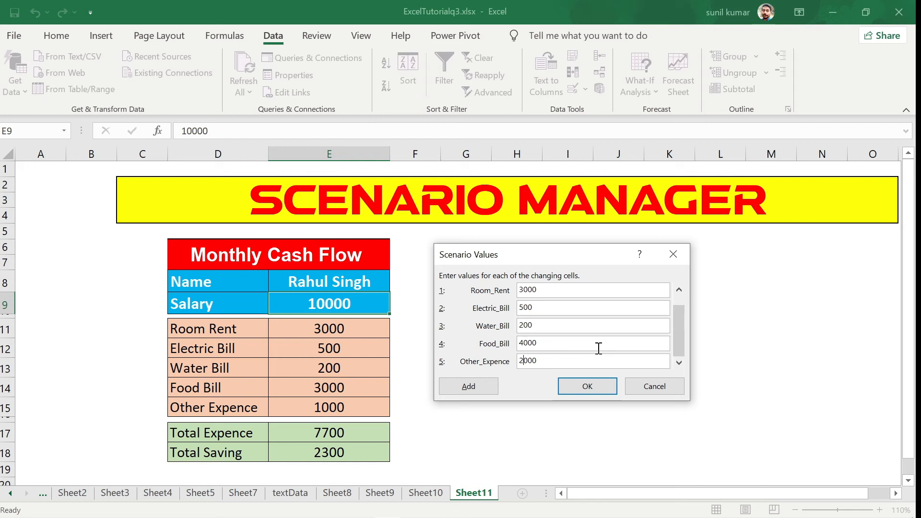
{"action": "left_click", "coordinate": [598, 390]}
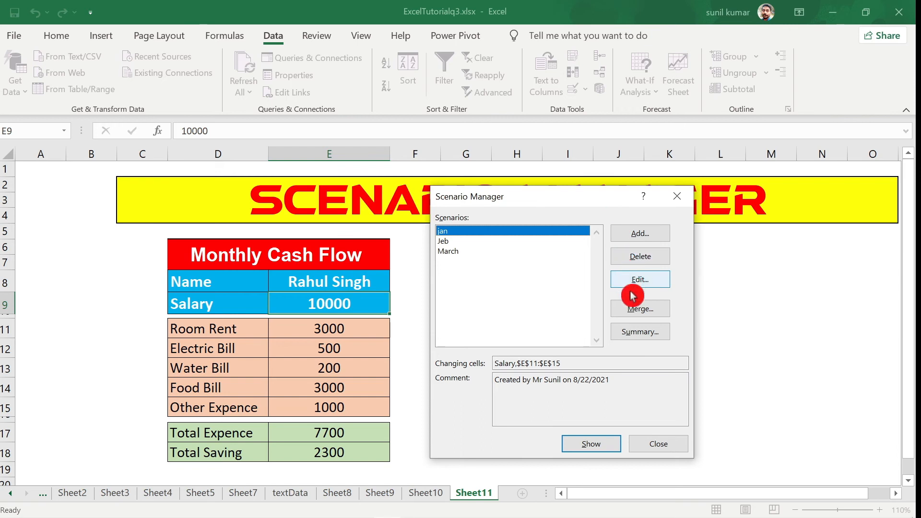
Step: Create a scenario summary report with the Total Expence and Total Saving values, =$E$17:$E$18, as result cells
{"action": "left_click", "coordinate": [657, 338]}
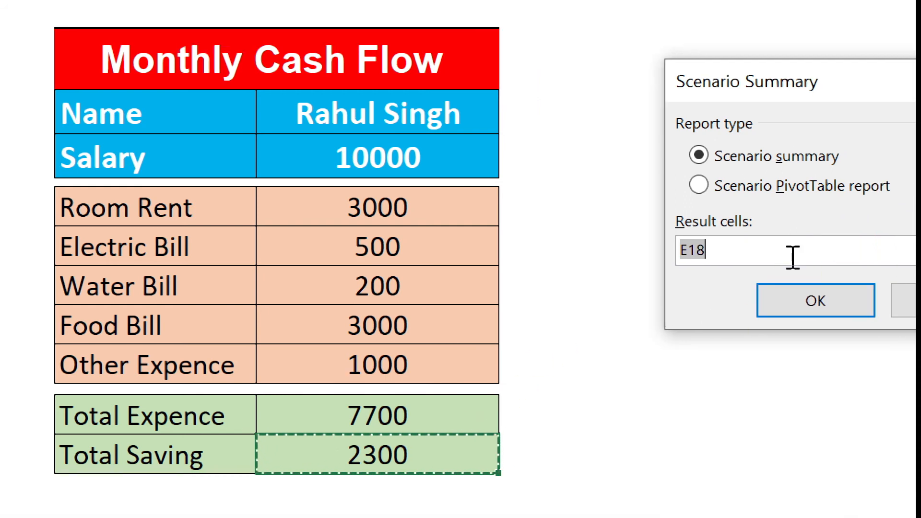
{"action": "left_click", "coordinate": [805, 223]}
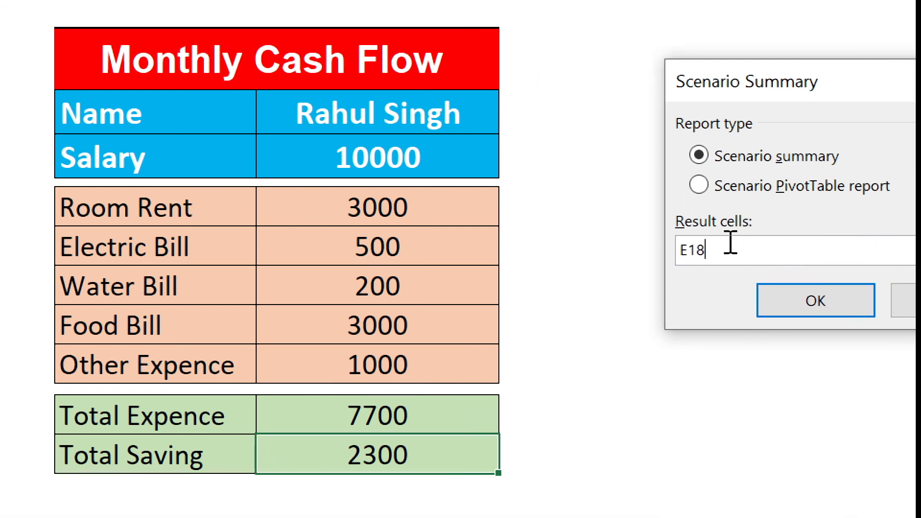
{"action": "left_click", "coordinate": [346, 412]}
{"action": "left_click_drag", "start_coordinate": [345, 413], "coordinate": [343, 451]}
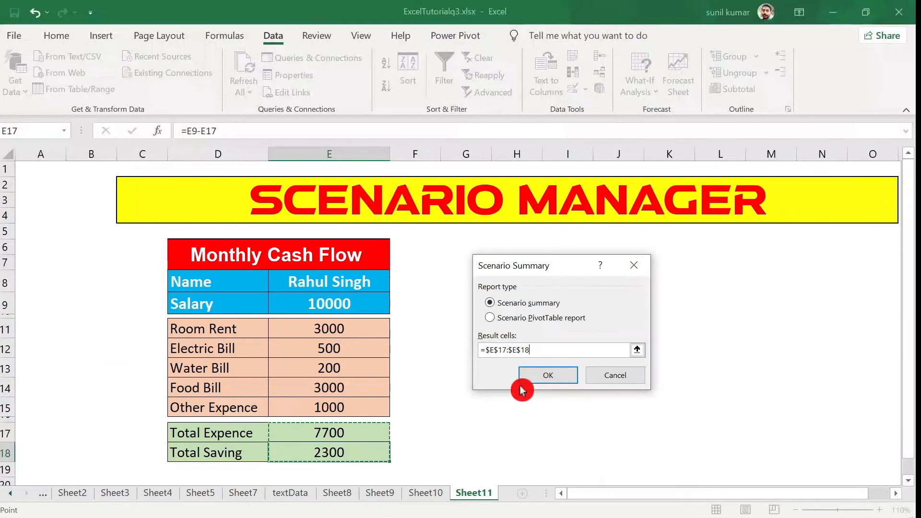
{"action": "left_click", "coordinate": [551, 378]}
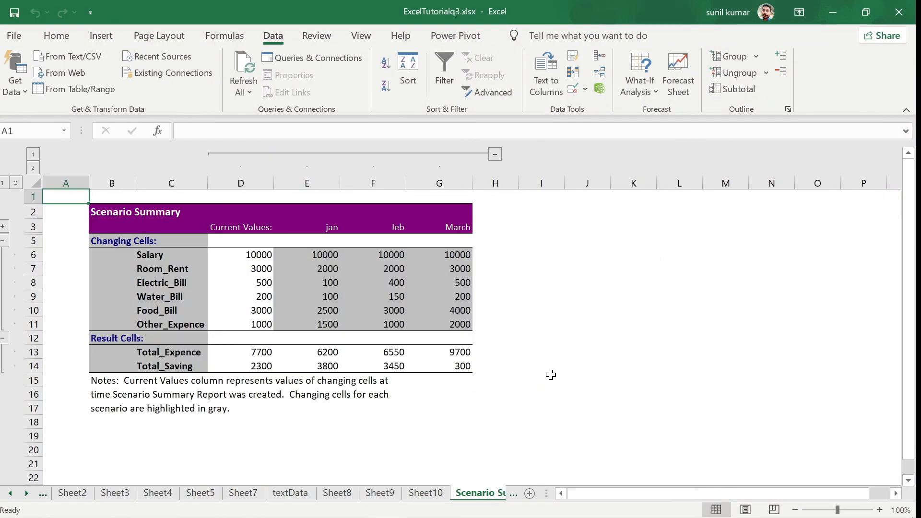
{"action": "left_click", "coordinate": [564, 301]}
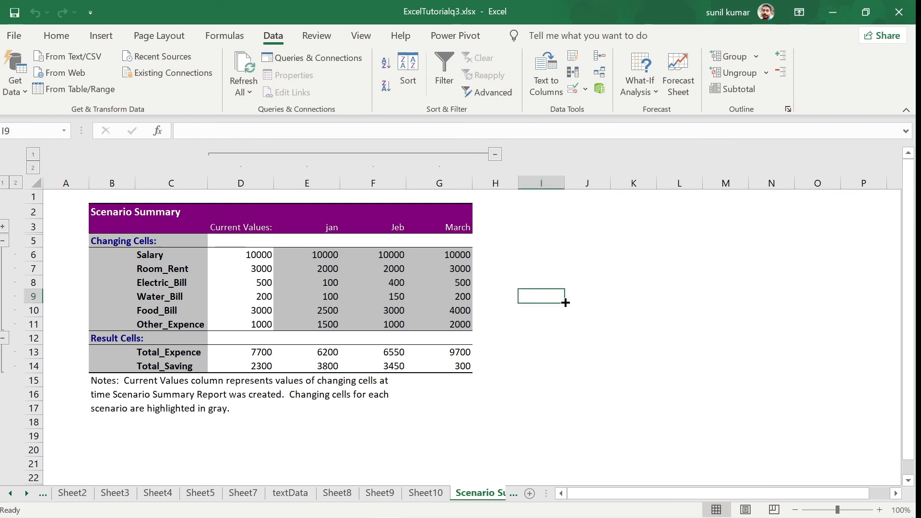
{"action": "left_click", "coordinate": [479, 493]}
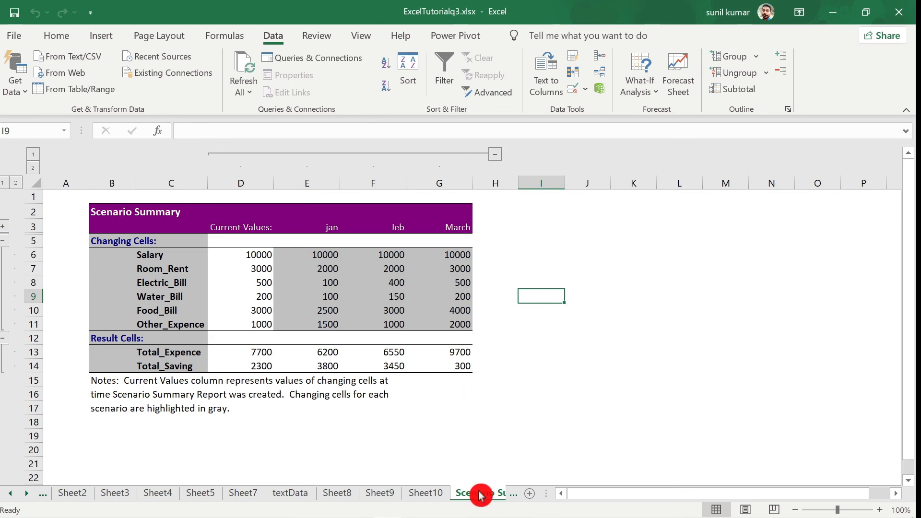
Step: Examine the labels of the changing cells and result cells in the scenario summary, from Salary through Total_Saving
{"action": "left_click", "coordinate": [177, 282]}
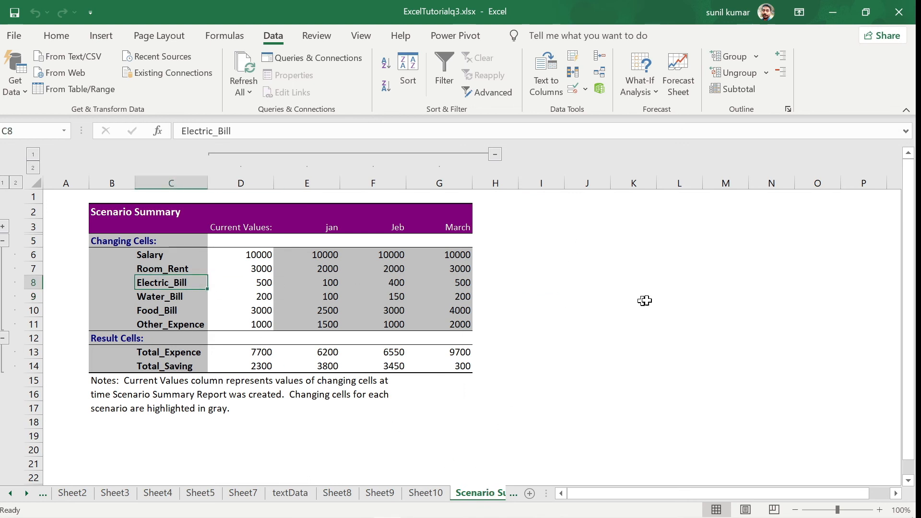
{"action": "left_click", "coordinate": [581, 305]}
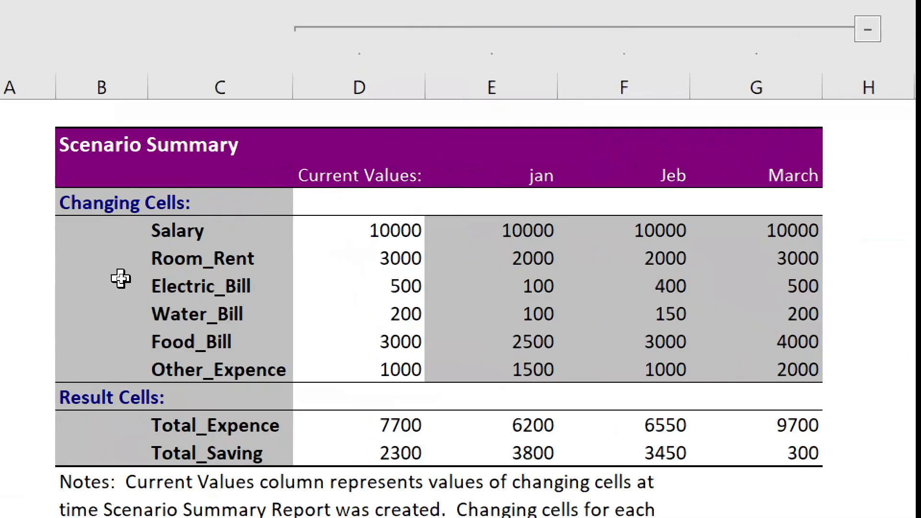
{"action": "left_click", "coordinate": [167, 222]}
{"action": "left_click_drag", "start_coordinate": [167, 222], "coordinate": [170, 365]}
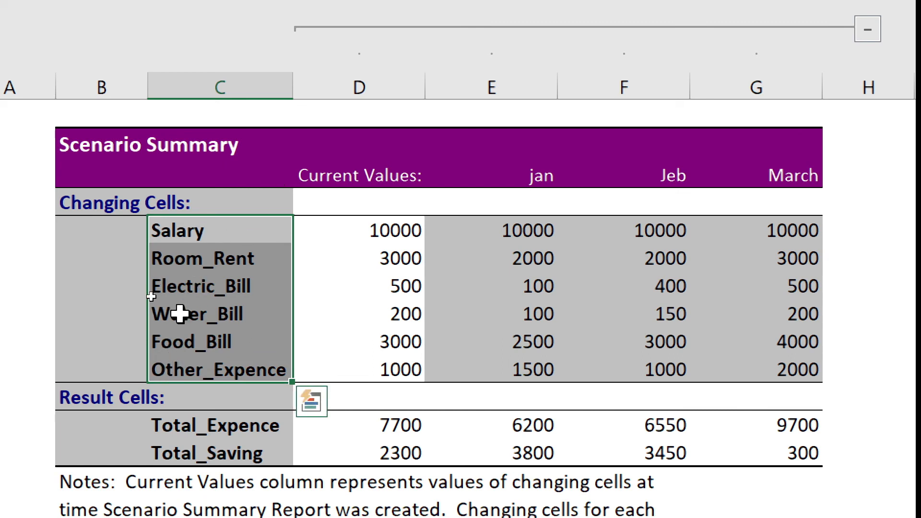
{"action": "left_click", "coordinate": [231, 348]}
{"action": "left_click_drag", "start_coordinate": [195, 232], "coordinate": [199, 450]}
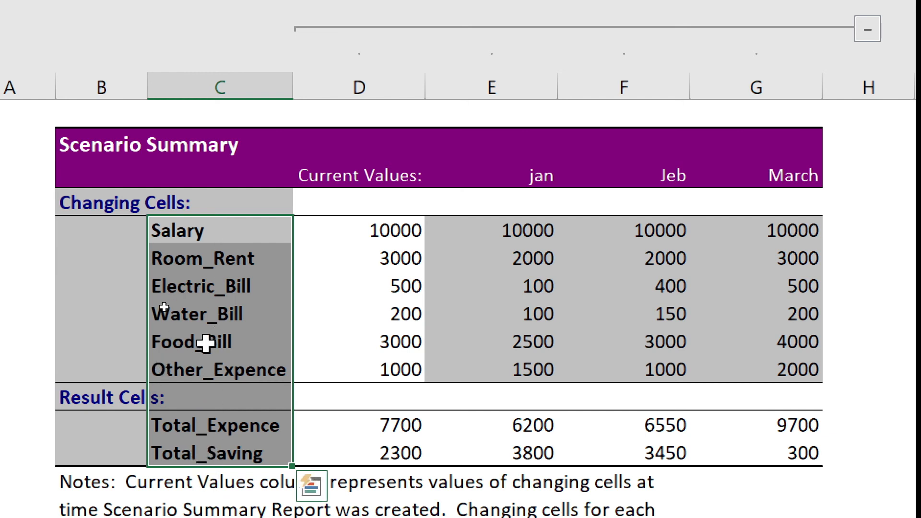
{"action": "left_click", "coordinate": [213, 232]}
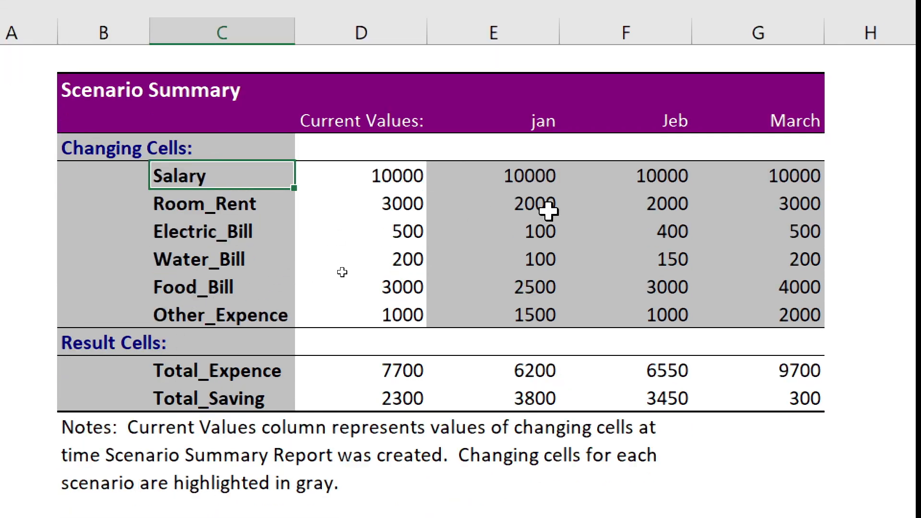
Step: Review the Current Values column of the scenario summary, including its Total_Expence and Total_Saving
{"action": "left_click", "coordinate": [375, 174]}
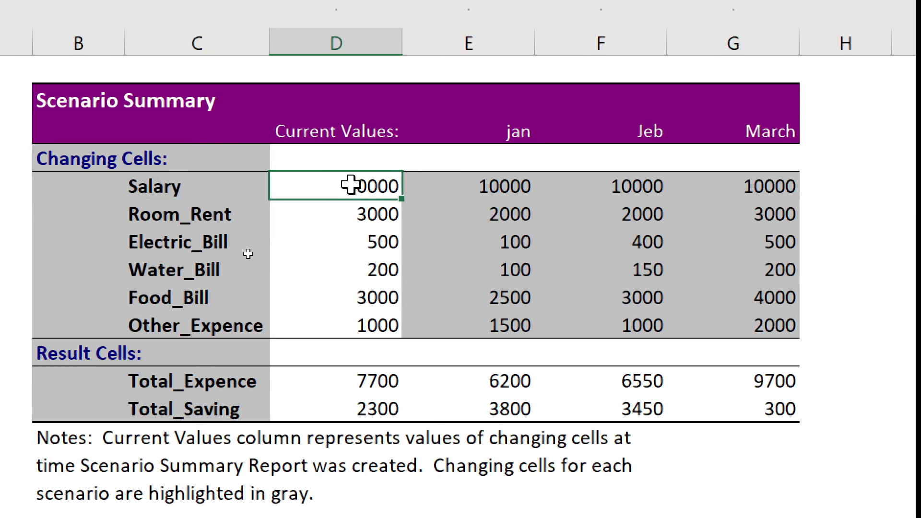
{"action": "left_click_drag", "start_coordinate": [351, 185], "coordinate": [355, 381]}
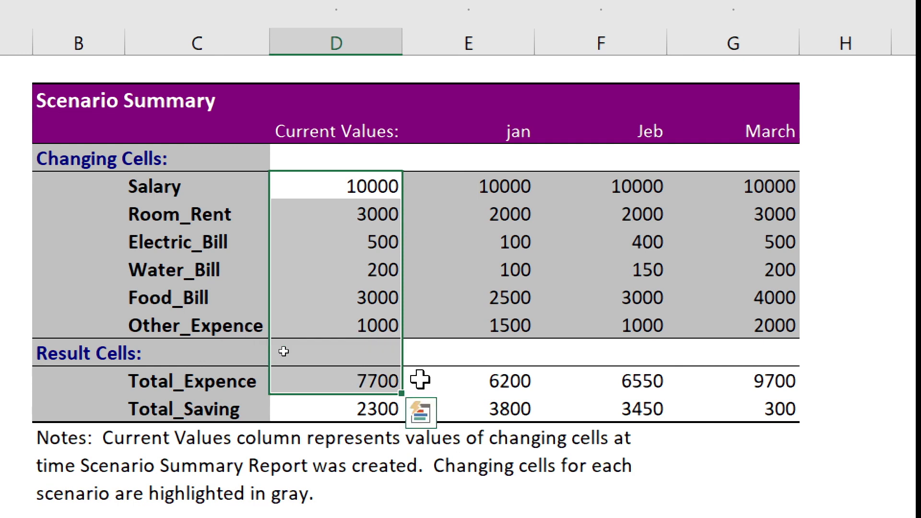
{"action": "left_click", "coordinate": [420, 380]}
{"action": "left_click", "coordinate": [323, 382]}
{"action": "left_click", "coordinate": [350, 411]}
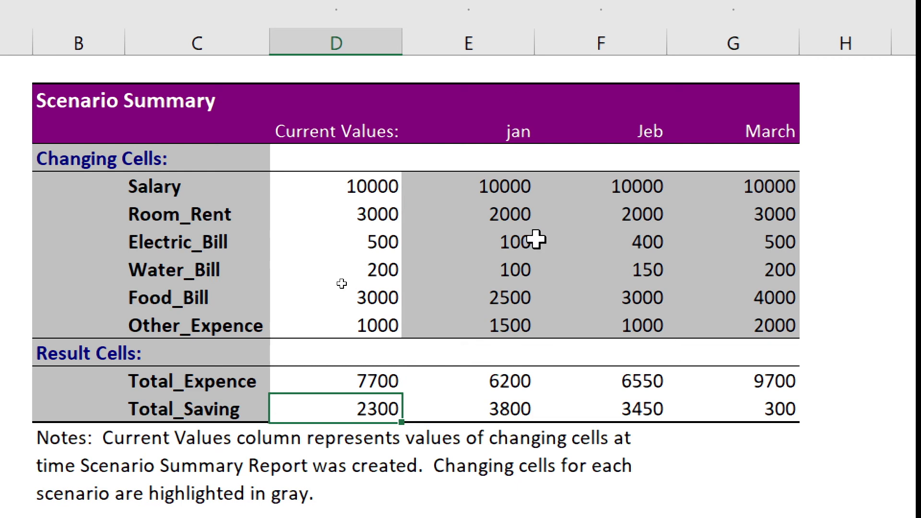
Step: Review the jan and Jeb columns of the scenario summary, checking each scenario's Total_Expence and Total_Saving
{"action": "left_click", "coordinate": [521, 127]}
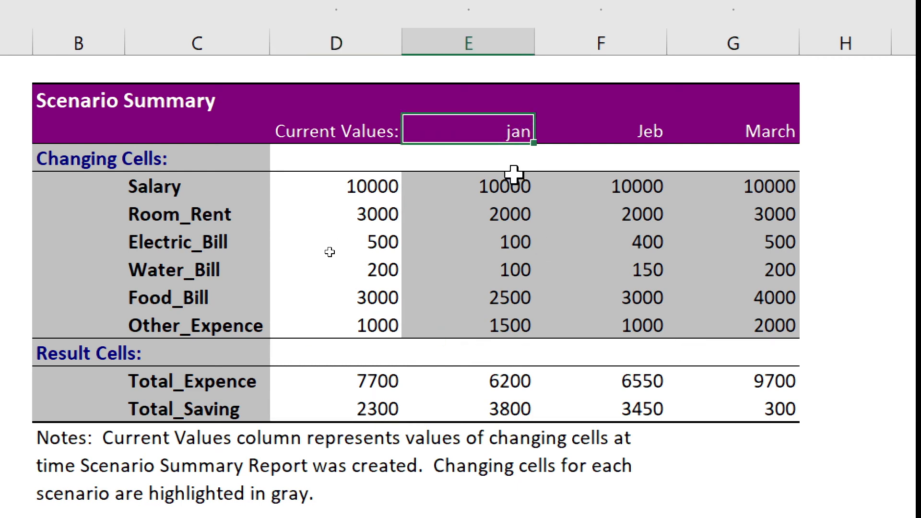
{"action": "left_click_drag", "start_coordinate": [513, 174], "coordinate": [524, 325]}
{"action": "left_click", "coordinate": [612, 380]}
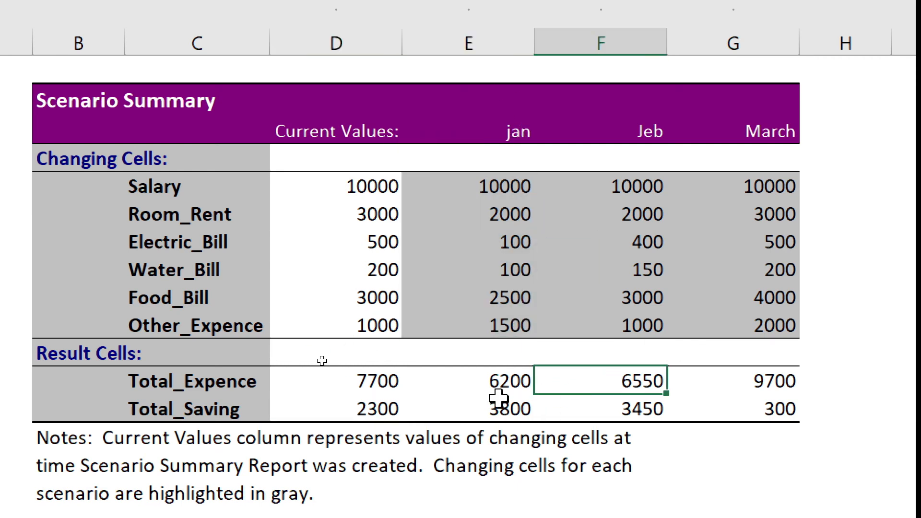
{"action": "left_click", "coordinate": [503, 382]}
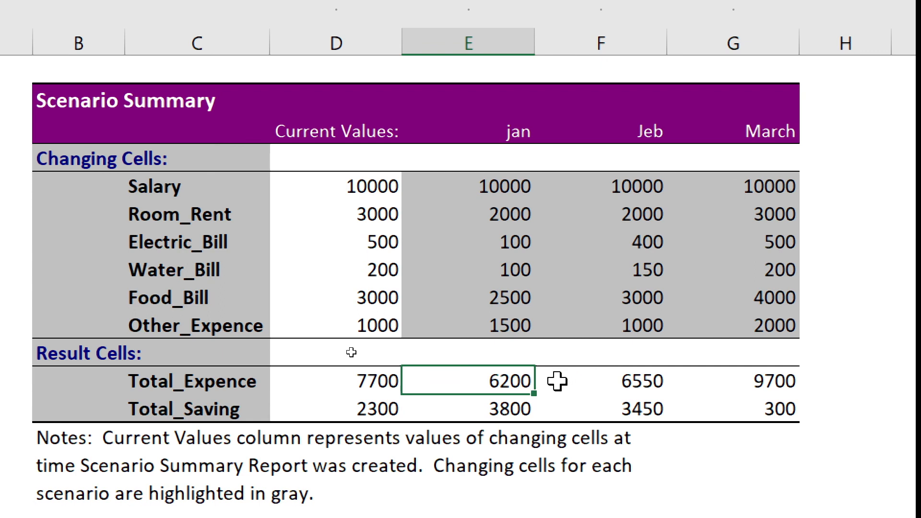
{"action": "left_click", "coordinate": [524, 195]}
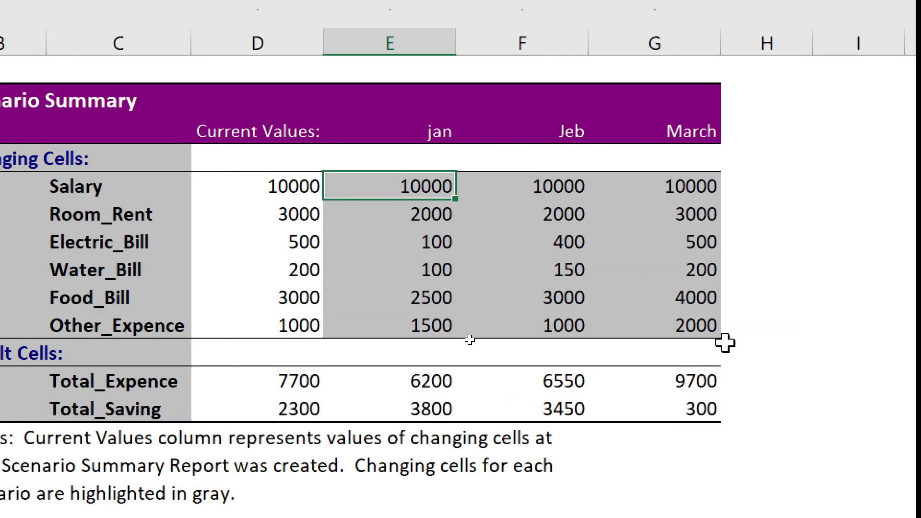
{"action": "left_click", "coordinate": [441, 418]}
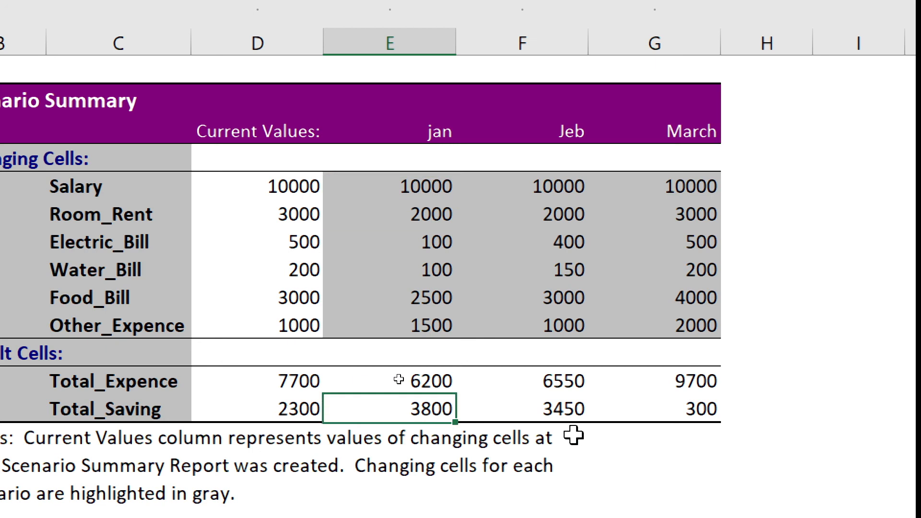
{"action": "left_click", "coordinate": [585, 131]}
{"action": "left_click", "coordinate": [575, 390]}
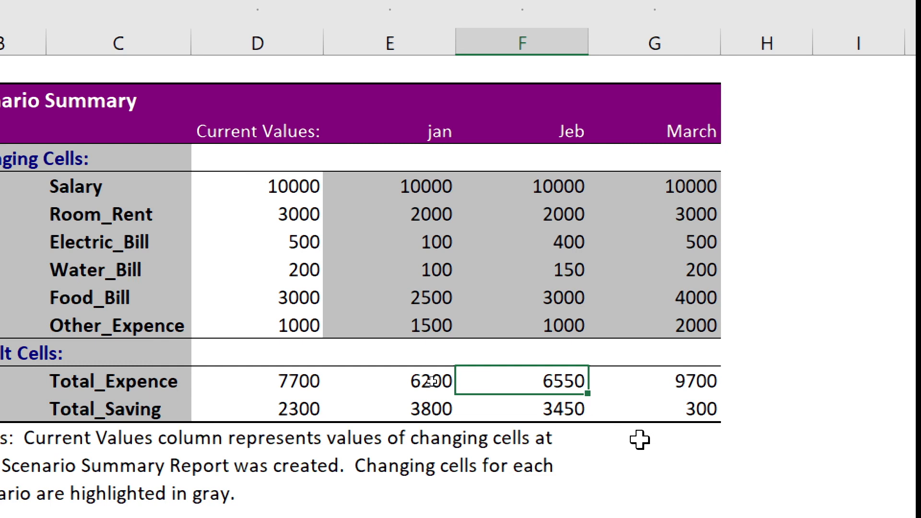
{"action": "left_click", "coordinate": [556, 409]}
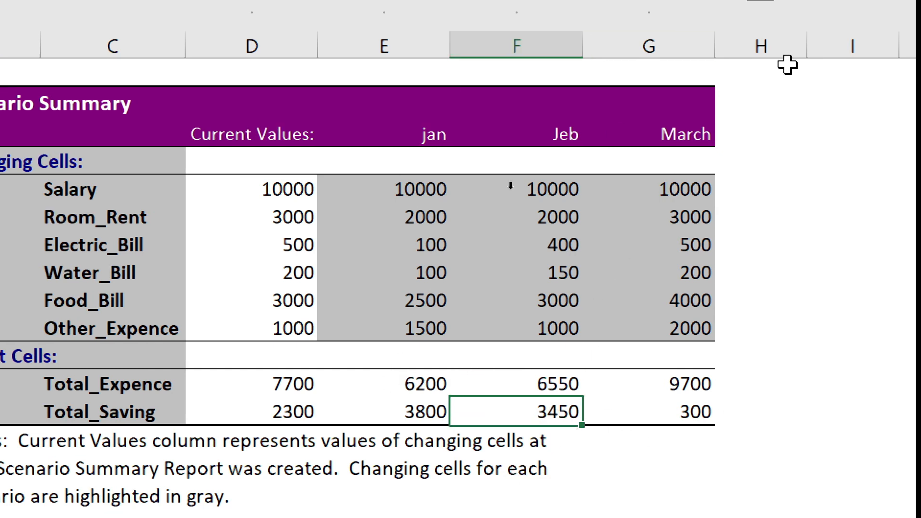
Step: Examine the March column's Total_Expence and Total_Saving together with its expenses from Room_Rent to Other_Expence
{"action": "left_click", "coordinate": [693, 136]}
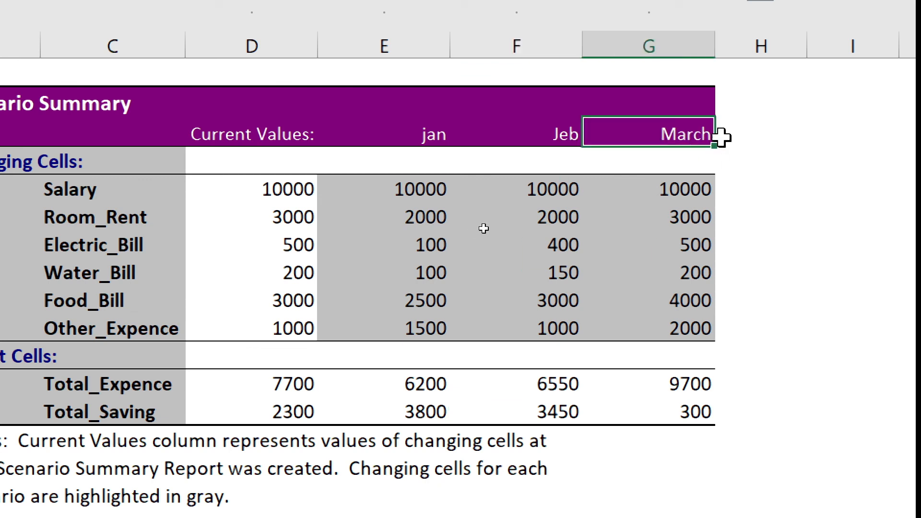
{"action": "left_click", "coordinate": [685, 384]}
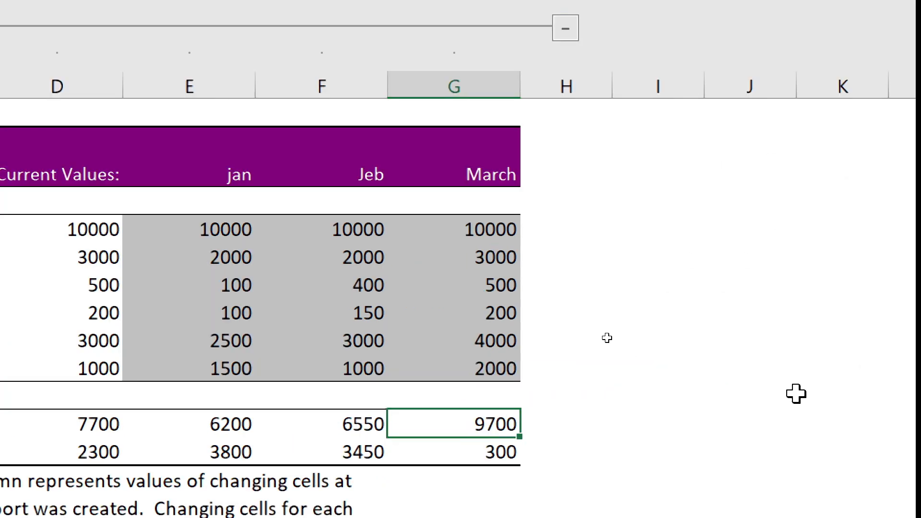
{"action": "left_click", "coordinate": [497, 452]}
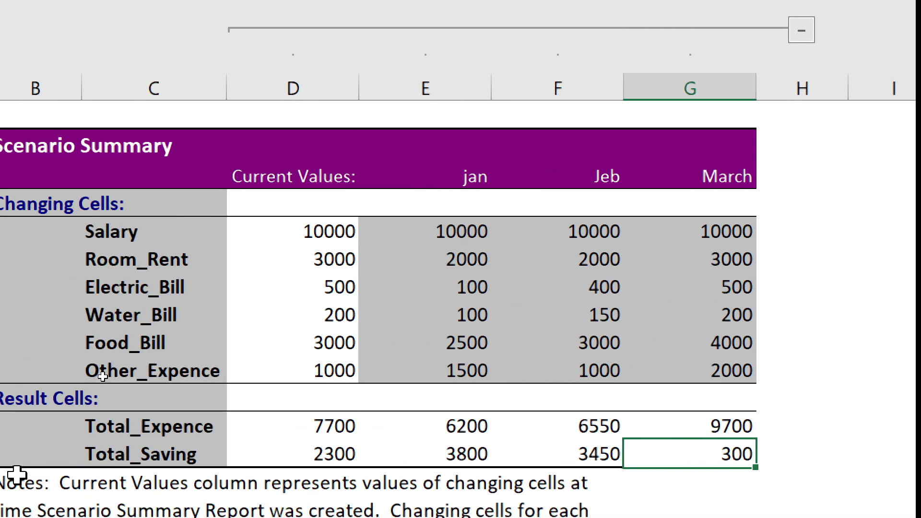
{"action": "left_click", "coordinate": [497, 434]}
{"action": "left_click", "coordinate": [726, 460]}
{"action": "left_click", "coordinate": [720, 499]}
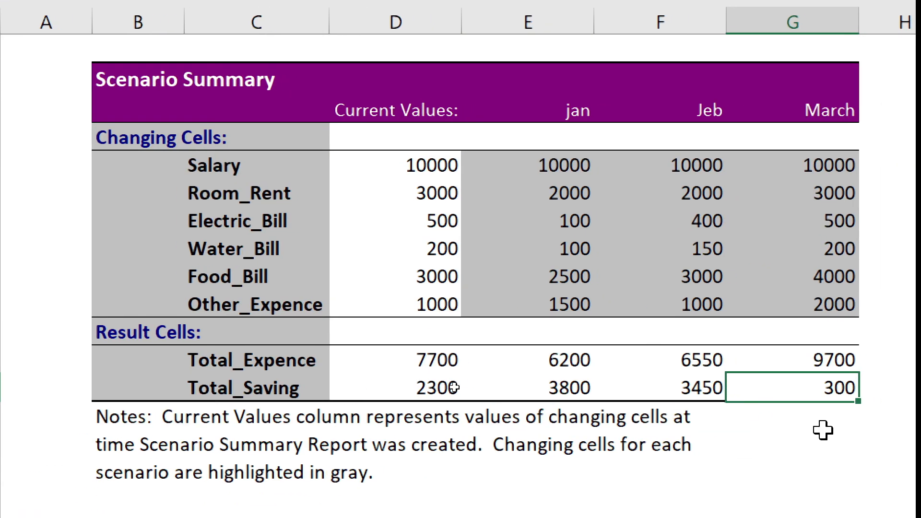
{"action": "left_click", "coordinate": [830, 389]}
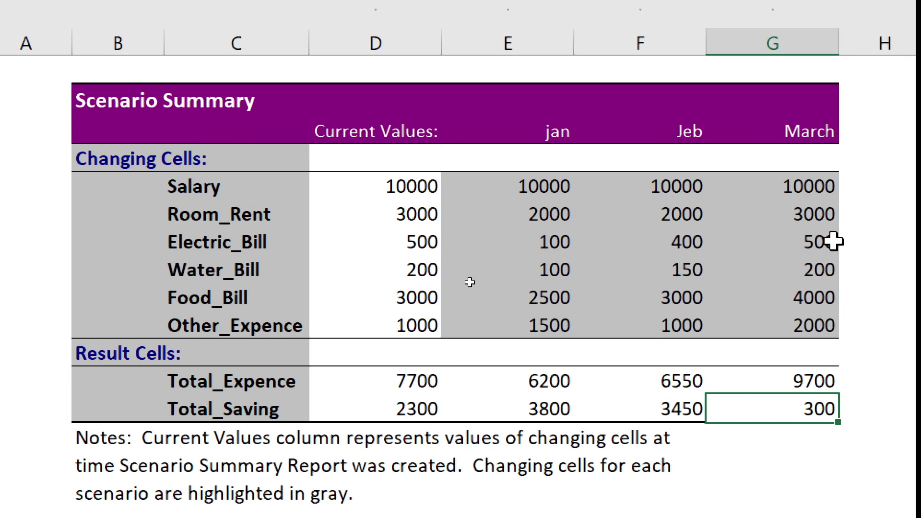
{"action": "left_click_drag", "start_coordinate": [806, 213], "coordinate": [818, 321]}
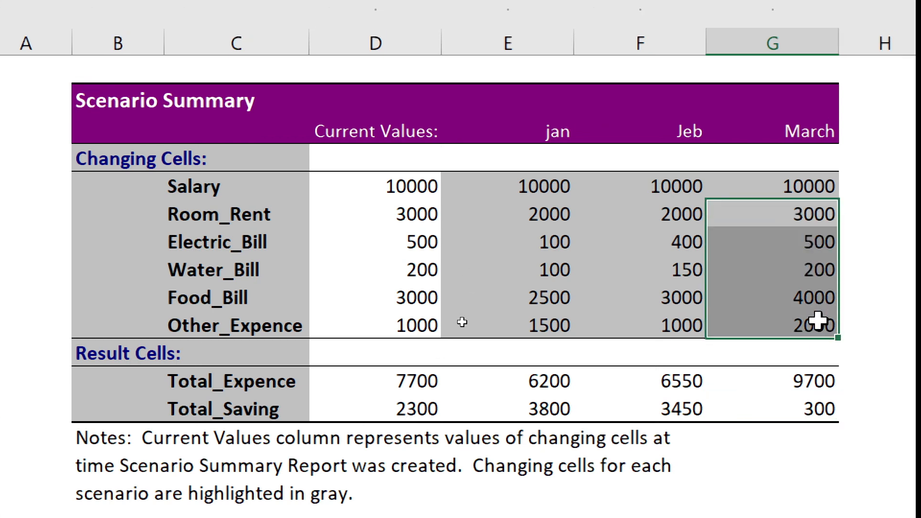
{"action": "left_click", "coordinate": [756, 354]}
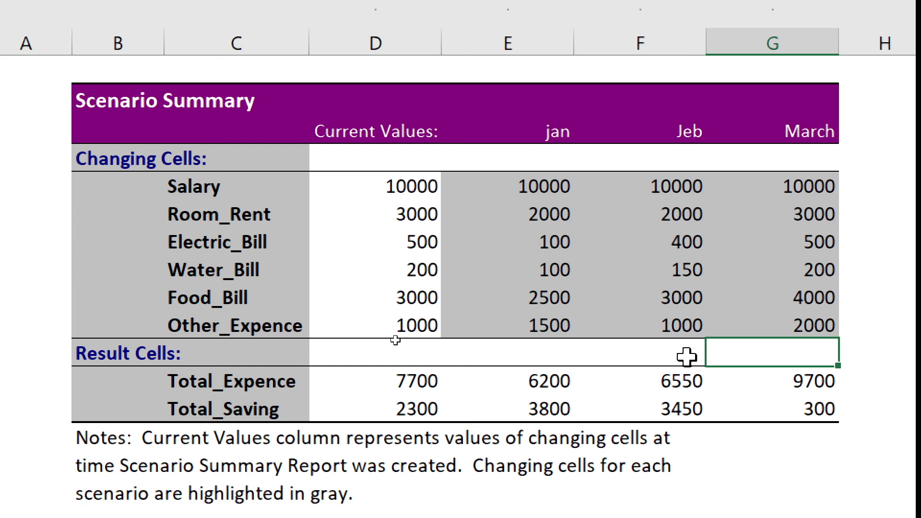
Step: Compare the changing and result values across Current Values, jan, Jeb and March in the summary
{"action": "left_click", "coordinate": [638, 353]}
{"action": "left_click", "coordinate": [546, 354]}
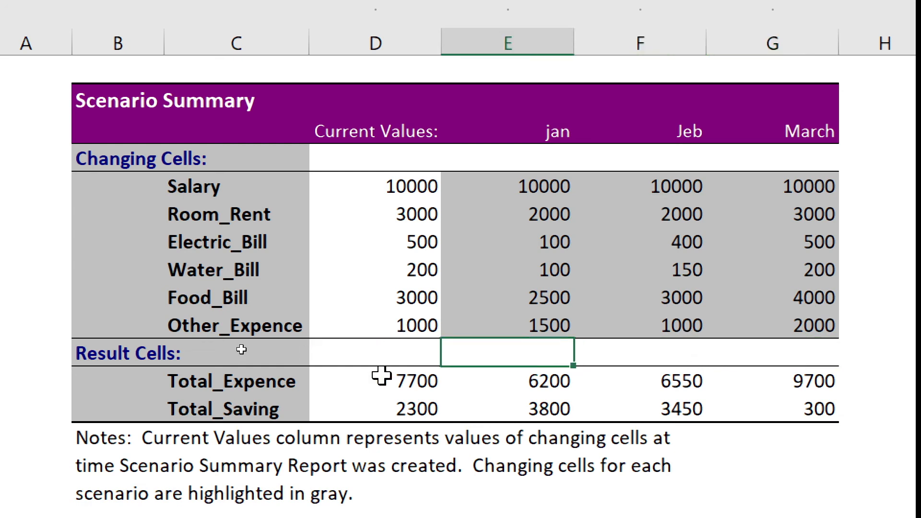
{"action": "left_click", "coordinate": [386, 353]}
{"action": "left_click_drag", "start_coordinate": [380, 185], "coordinate": [811, 413]}
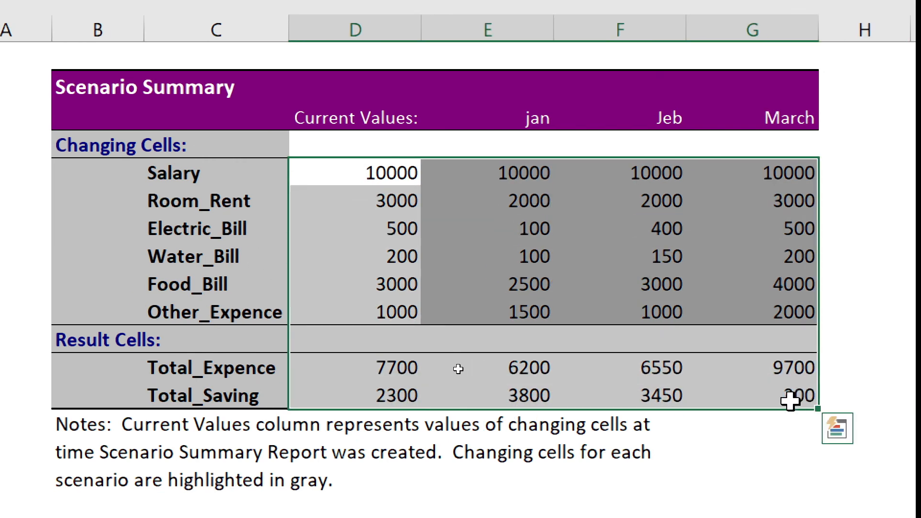
{"action": "left_click", "coordinate": [530, 389]}
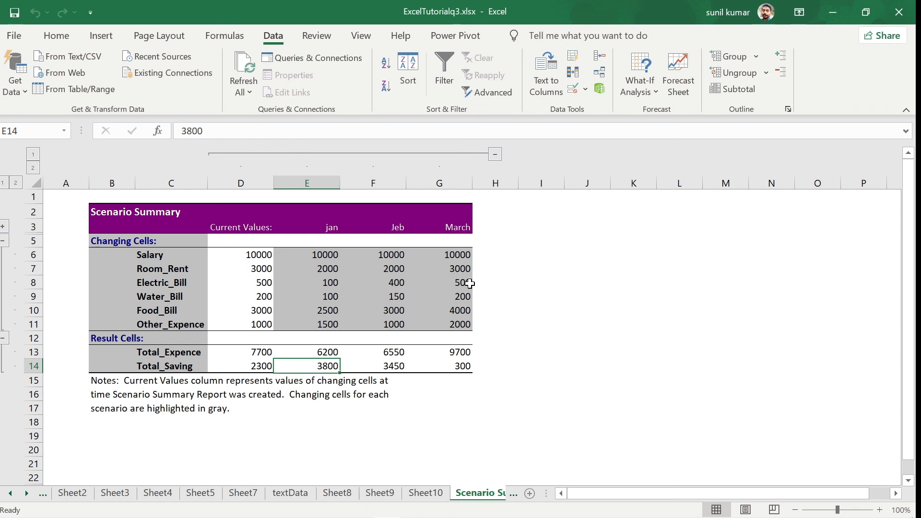
Step: Check the scenario headings of the summary and return to the Monthly Cash Flow table on Sheet11
{"action": "left_click", "coordinate": [145, 223]}
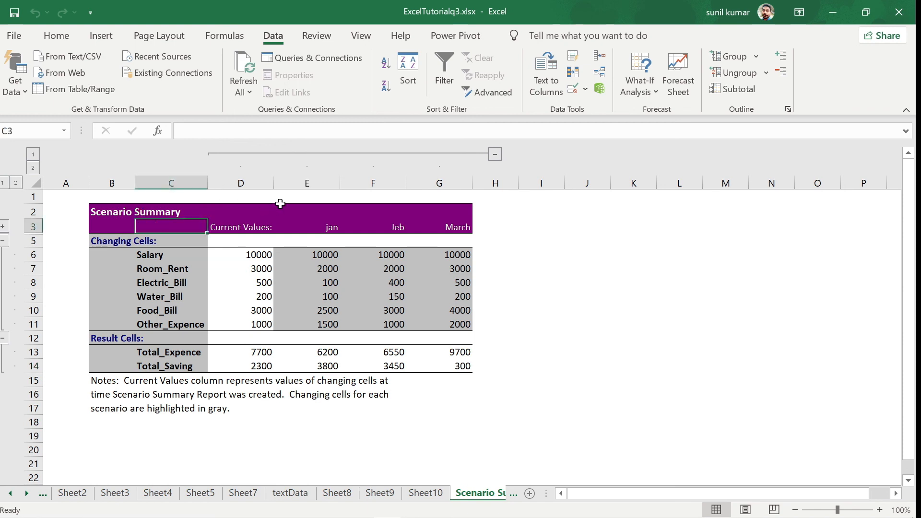
{"action": "left_click", "coordinate": [377, 230]}
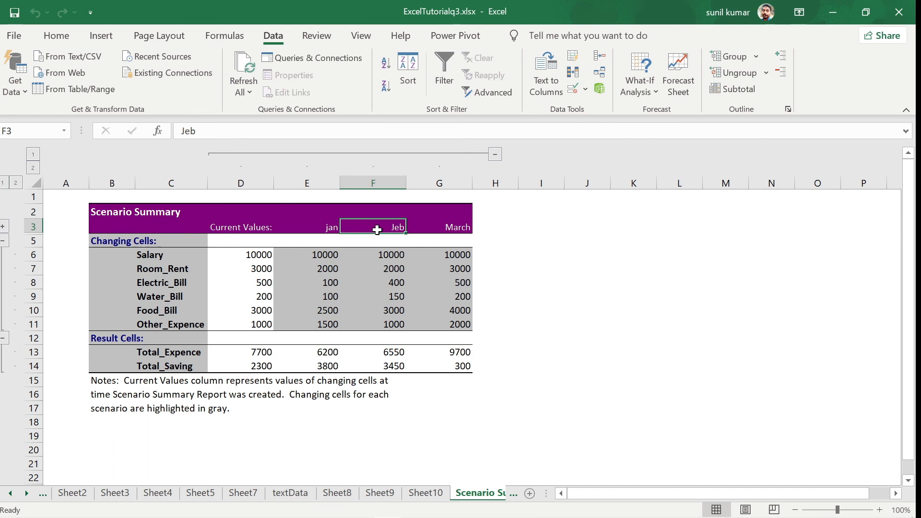
{"action": "left_click", "coordinate": [431, 221]}
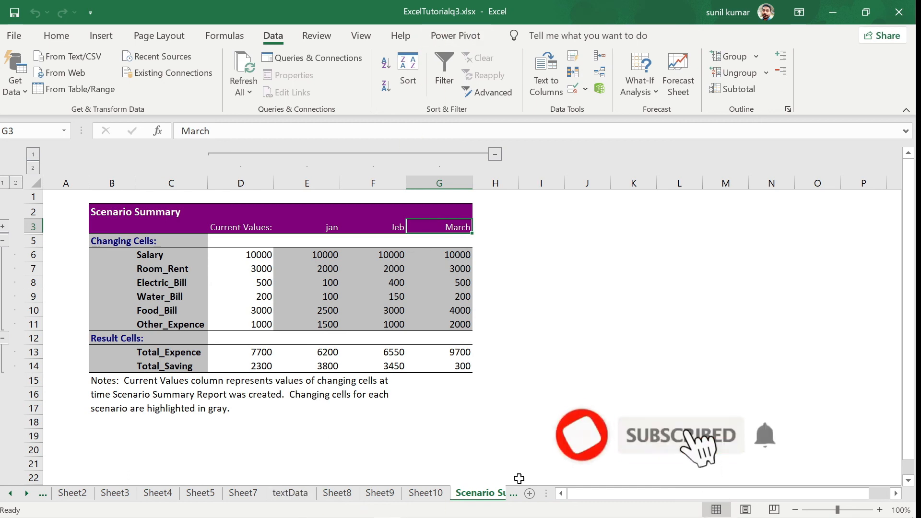
{"action": "left_click", "coordinate": [515, 496]}
{"action": "left_click", "coordinate": [517, 496]}
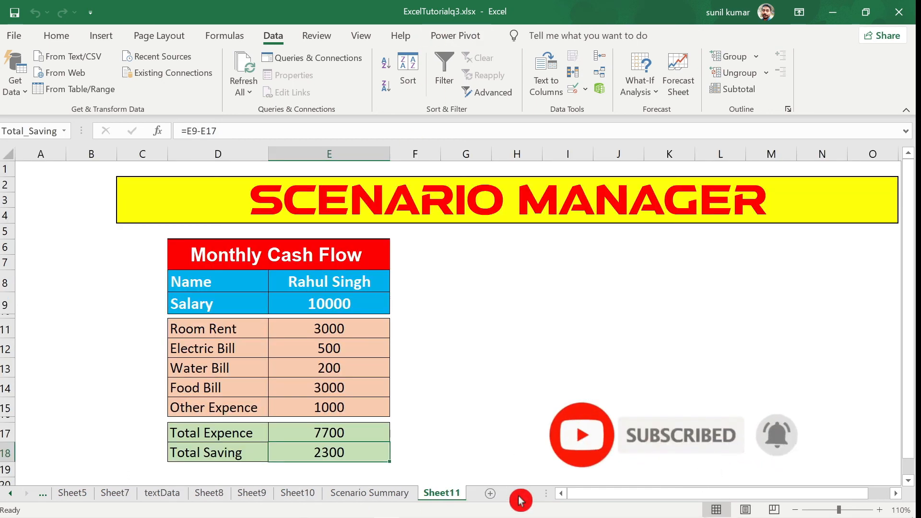